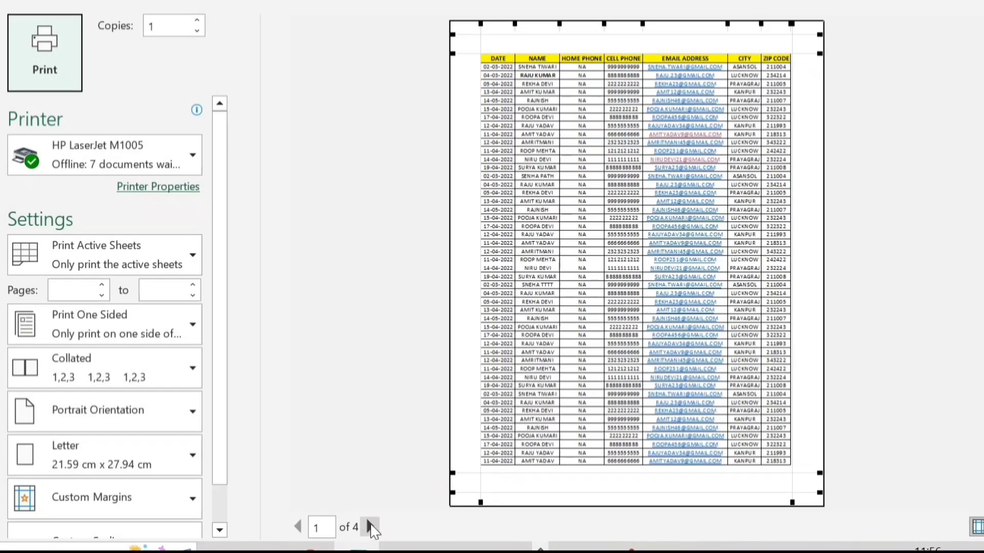
- Examine how the sheet's pages run across, comparing the first DATE to ZIP CODE block with the second block beside it
left_click(370, 527)
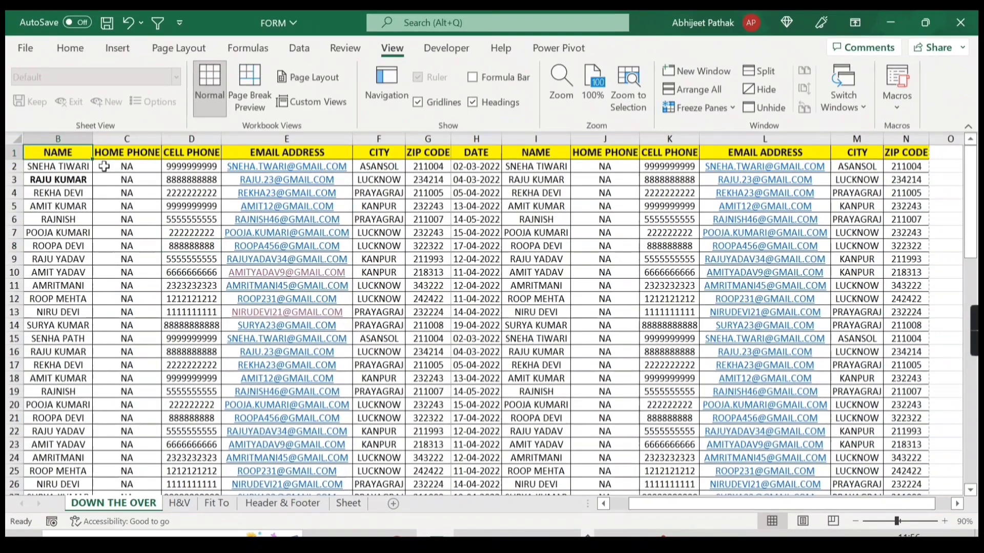
left_click_drag(58, 152, 419, 486)
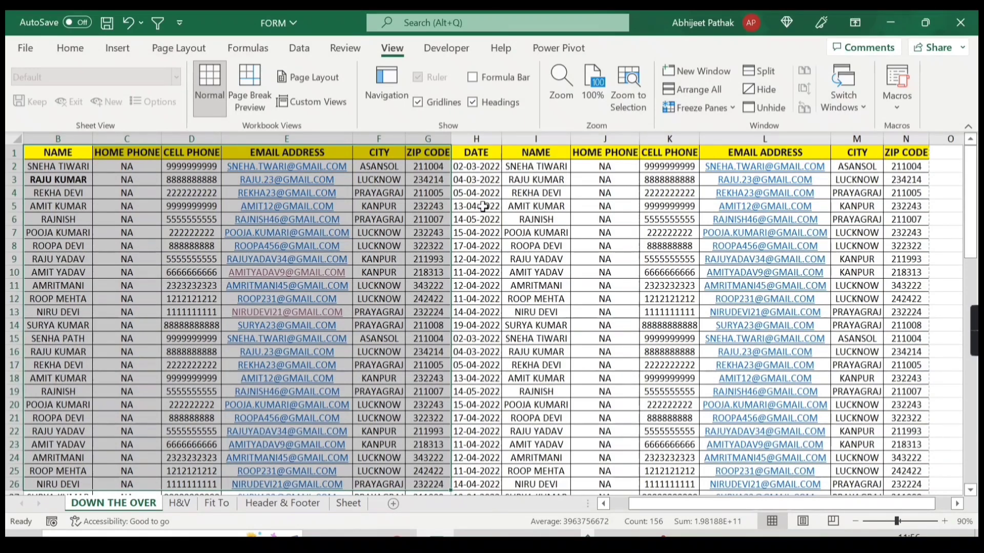
left_click_drag(684, 506, 651, 504)
left_click(164, 229)
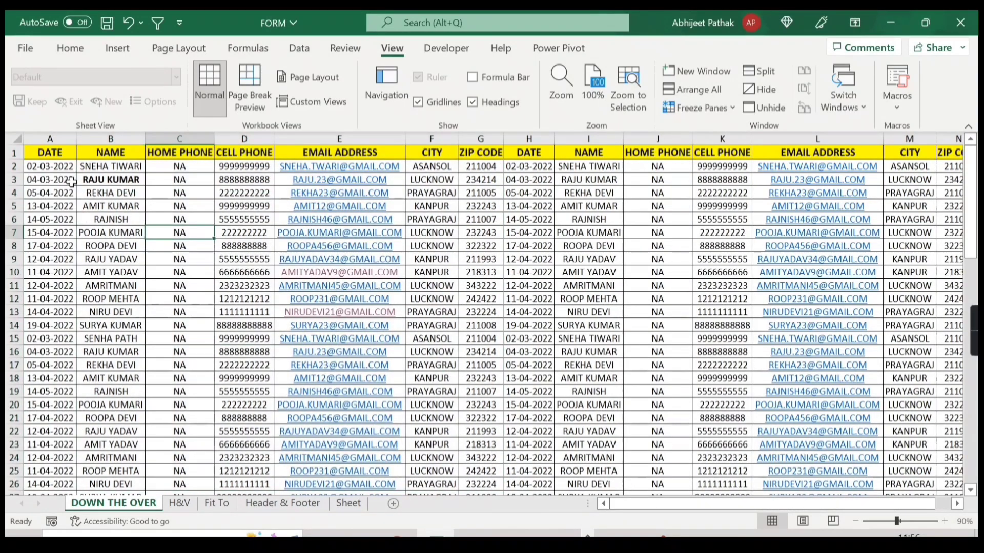
left_click_drag(50, 155, 484, 466)
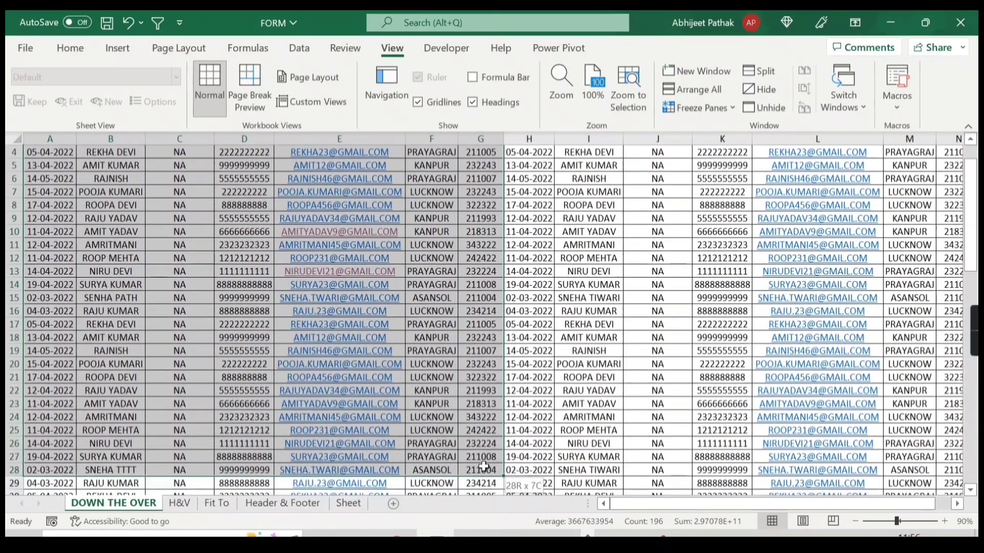
scroll(494, 400, "up", 1)
left_click_drag(523, 154, 823, 494)
left_click_drag(709, 508, 628, 504)
- Examine how the pages run downward, following the first column block to the last row, then the second block
left_click_drag(67, 149, 425, 489)
scroll(112, 349, "down", 5)
left_click_drag(47, 274, 413, 477)
scroll(323, 380, "up", 17)
scroll(323, 380, "down", 3)
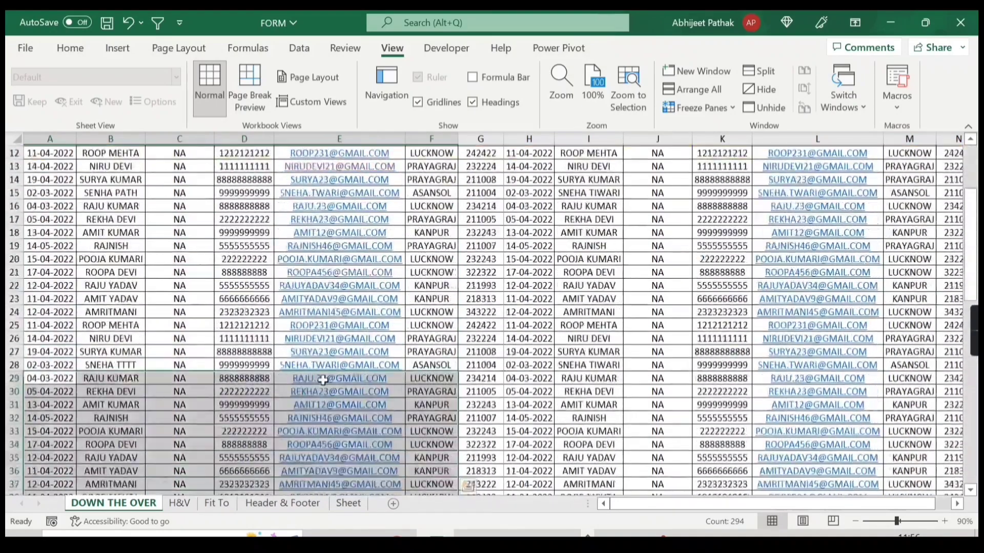
scroll(323, 380, "down", 20)
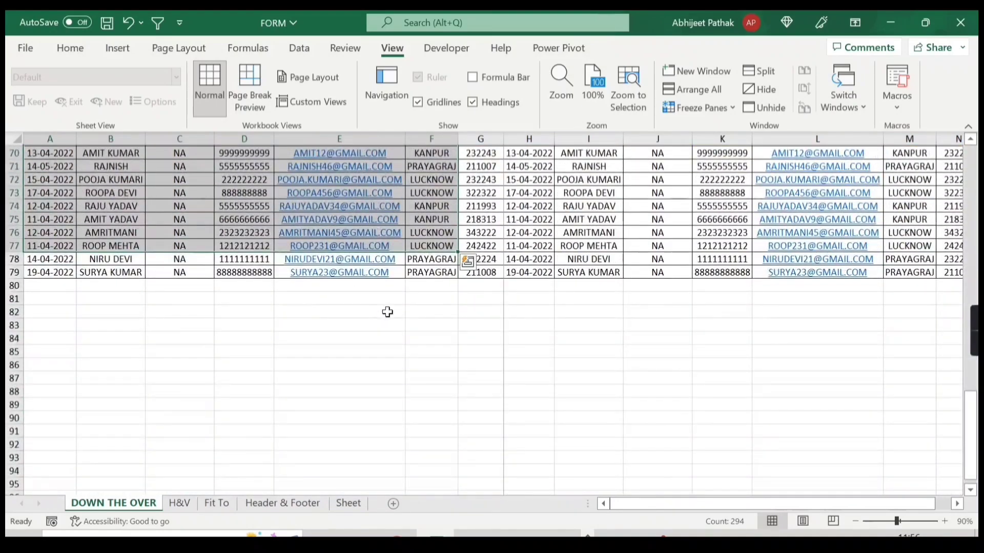
scroll(385, 315, "up", 20)
left_click_drag(526, 155, 835, 378)
left_click_drag(409, 390, 725, 505)
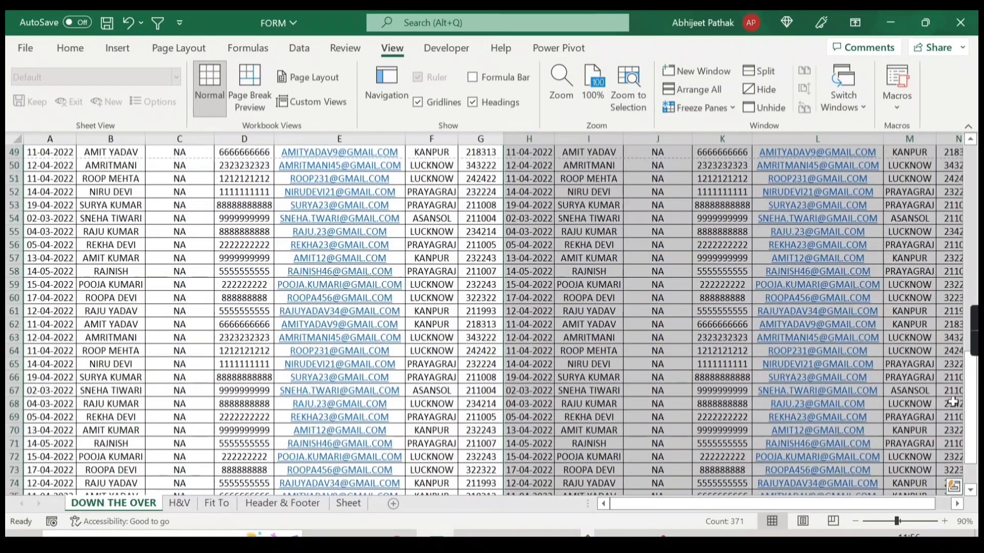
left_click_drag(970, 406, 970, 195)
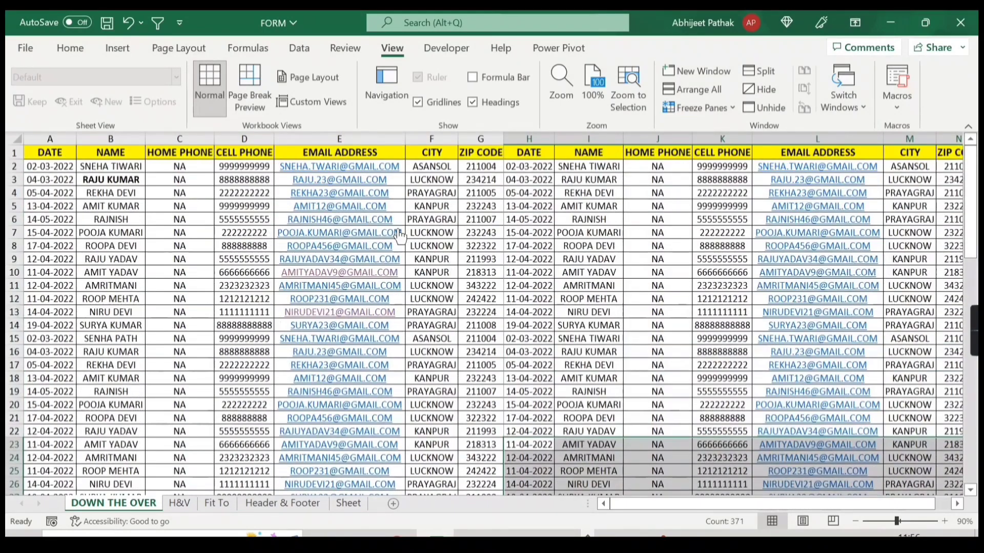
- Switch the DOWN THE OVER sheet to Page Break Preview and check the order in which its pages are numbered
left_click(211, 206)
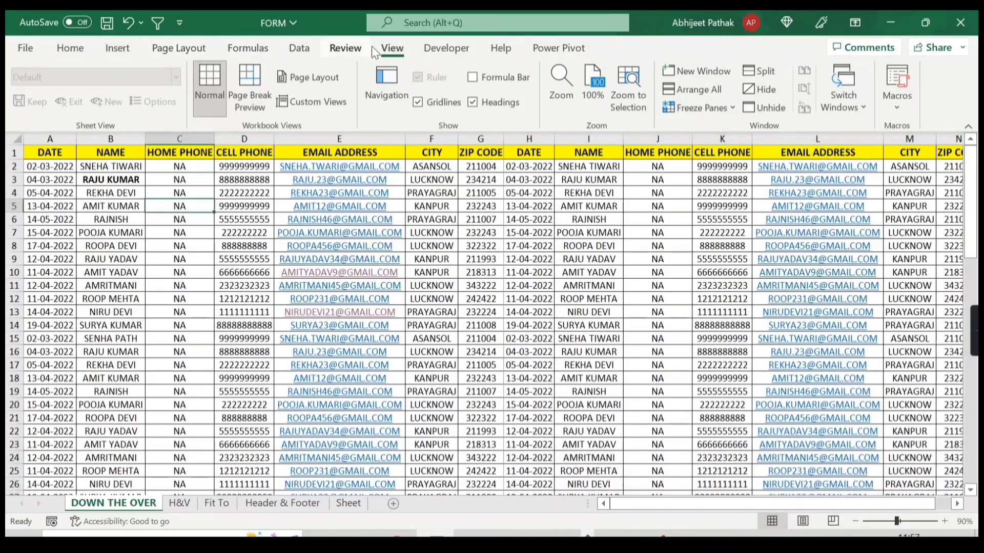
left_click(244, 82)
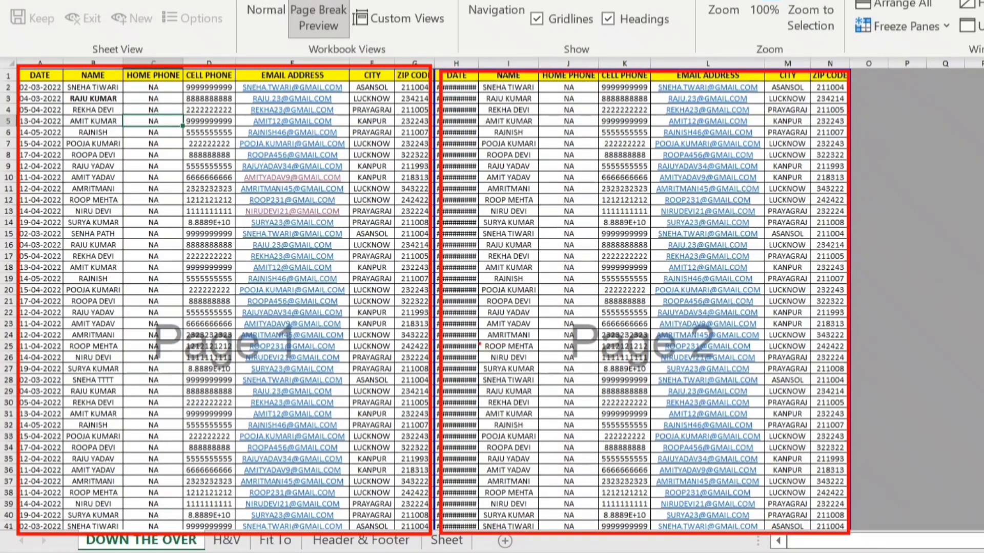
scroll(248, 347, "down", 14)
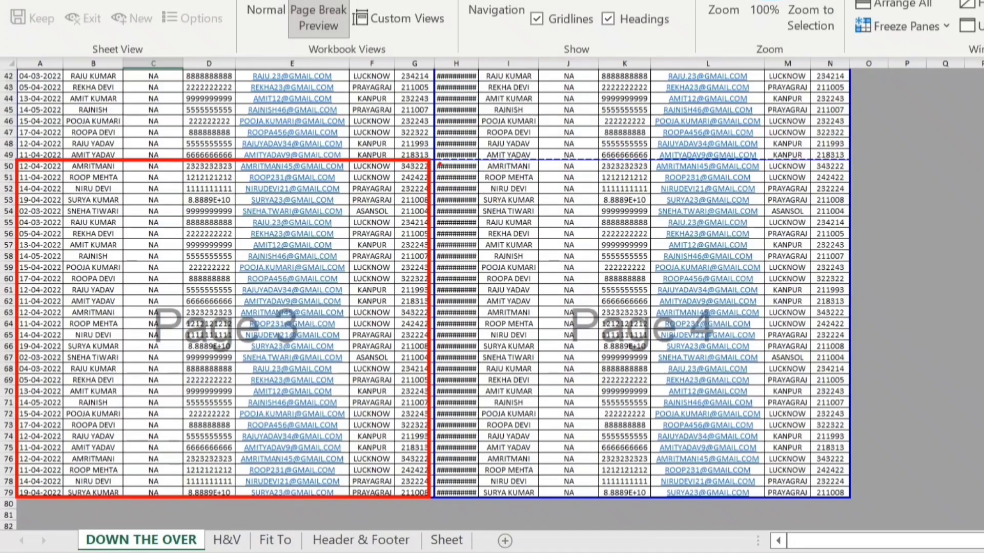
scroll(253, 175, "up", 2)
scroll(254, 176, "up", 12)
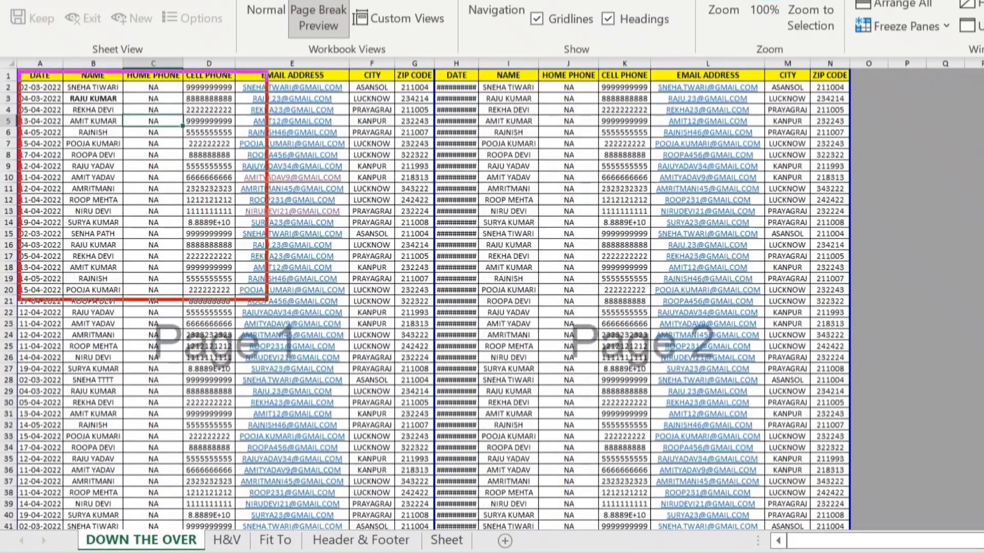
scroll(275, 310, "down", 13)
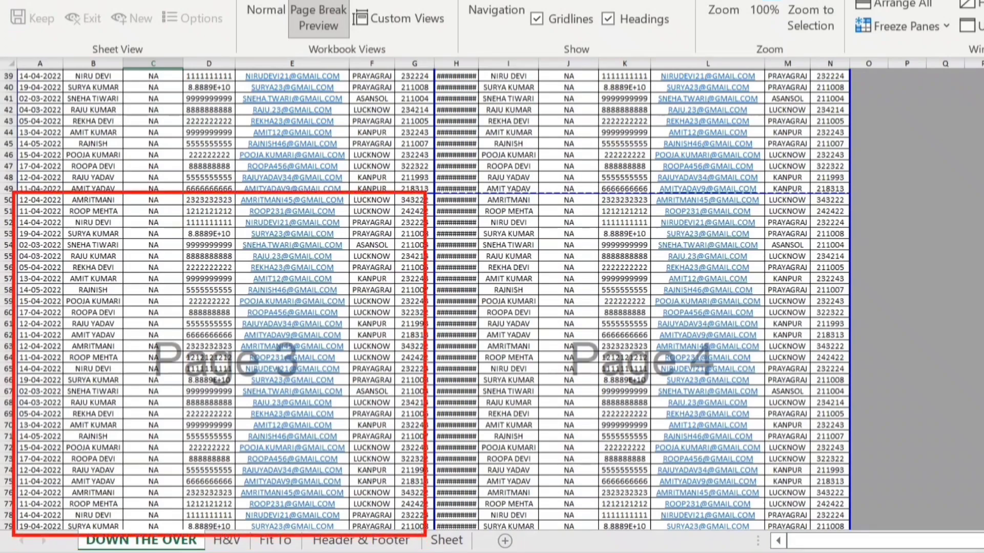
scroll(419, 402, "up", 4)
scroll(420, 402, "up", 9)
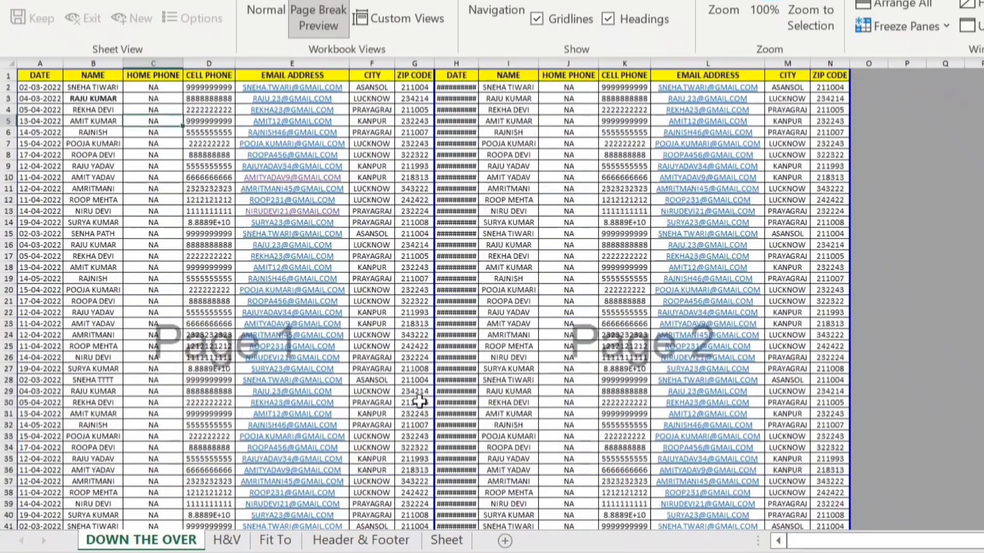
- Set the sheet's print page order to Down, then over, and check the page numbering in the page break preview
key("ctrl+p")
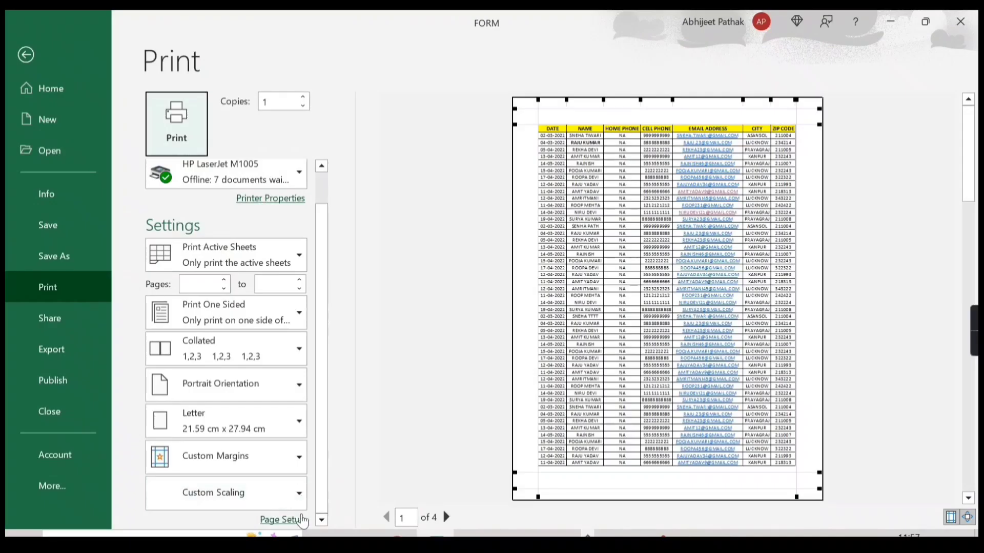
left_click(302, 521)
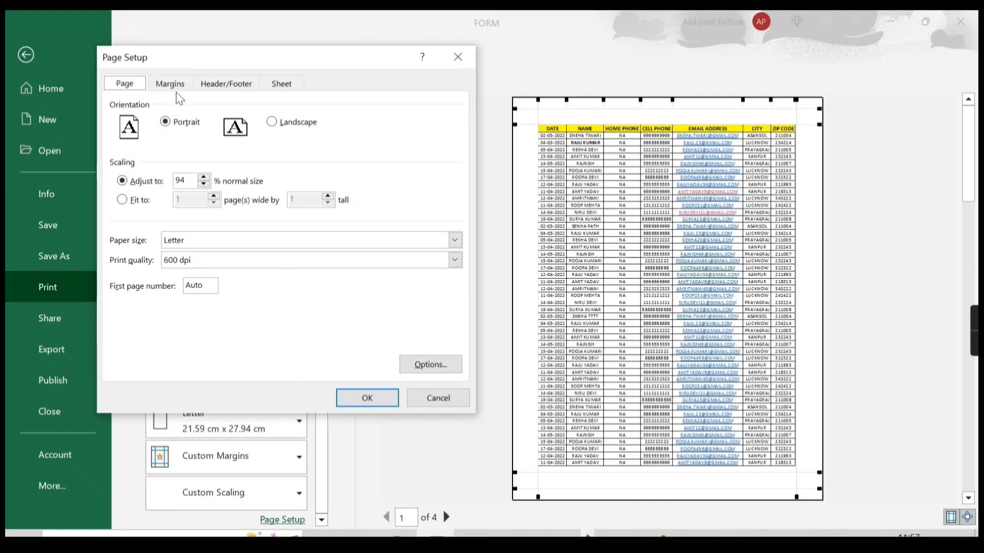
left_click(287, 89)
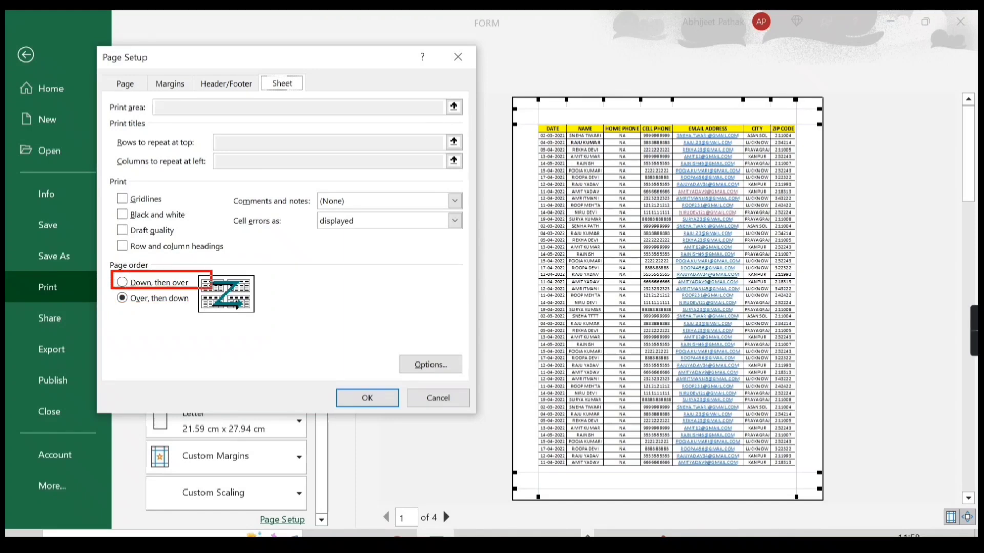
left_click(122, 282)
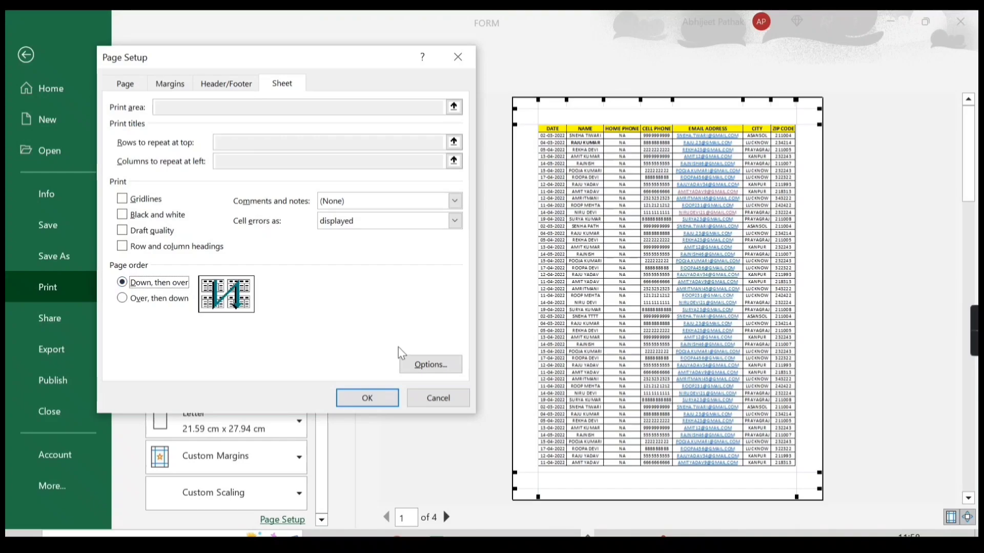
left_click(364, 401)
key("Escape")
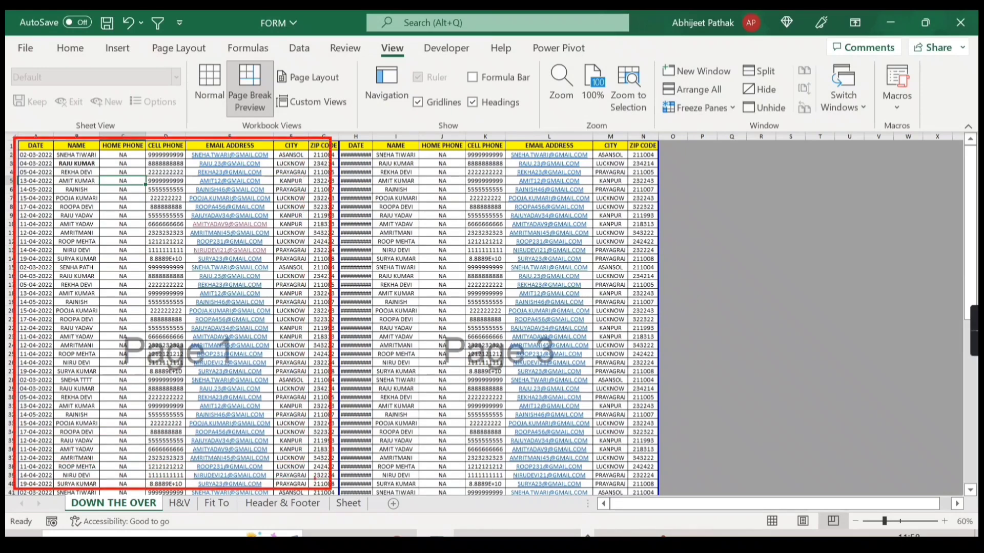
scroll(118, 334, "down", 15)
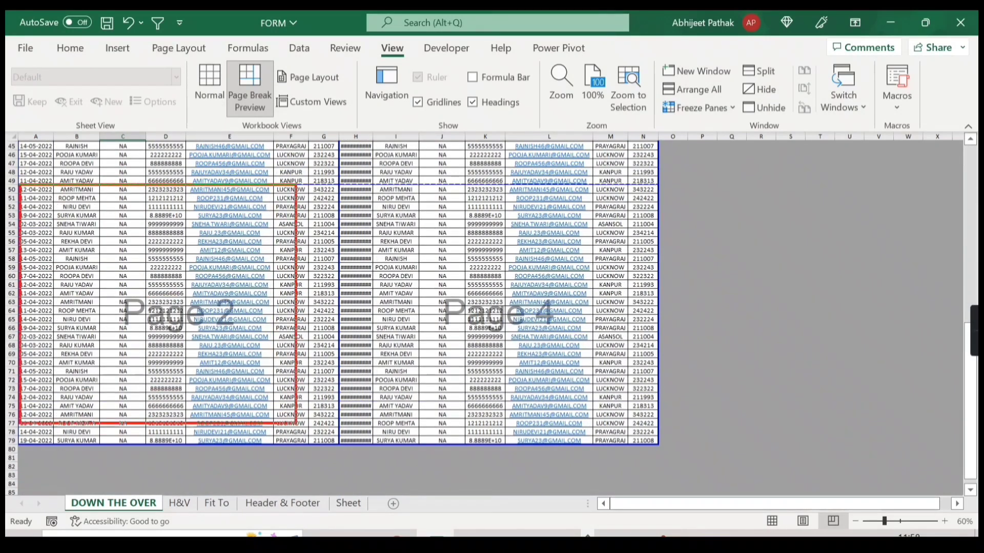
scroll(332, 364, "up", 15)
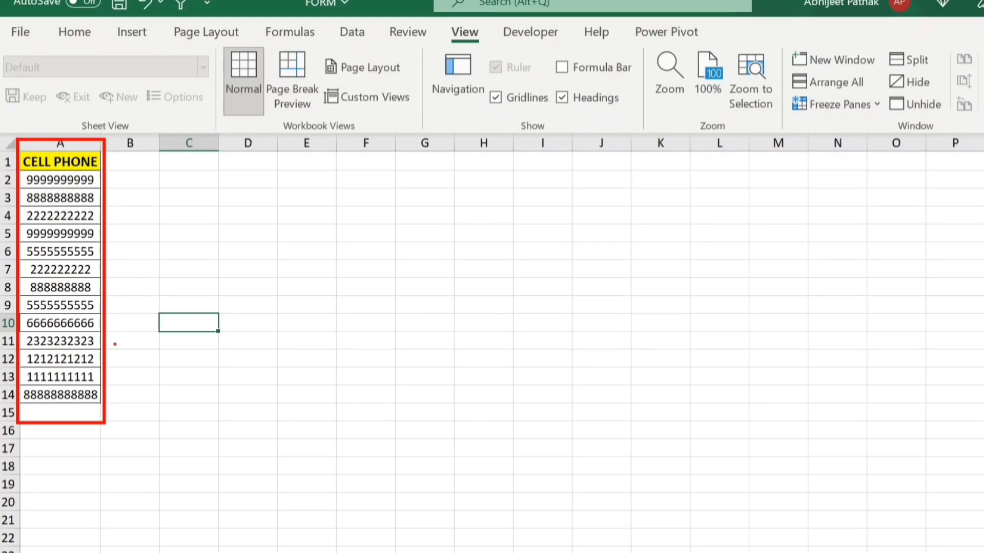
- Open the print preview for the sheet containing only the CELL PHONE column
key("ctrl+p")
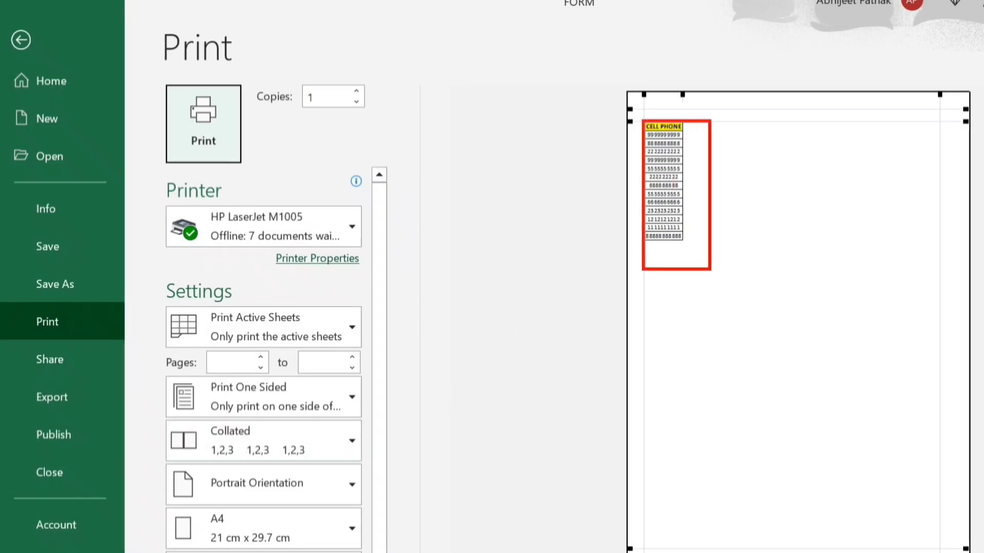
key("Escape")
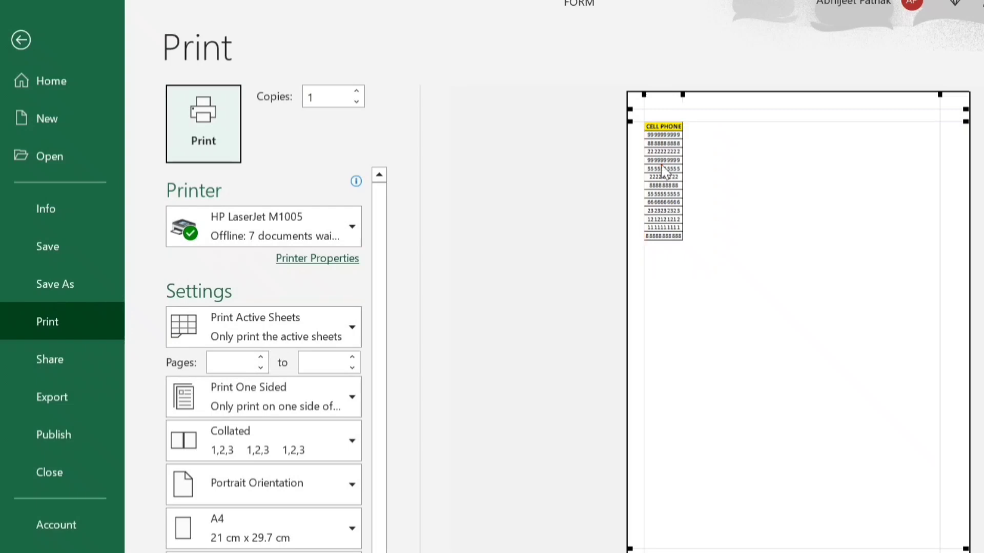
- Try positioning the CELL PHONE table by moving the left and top page margins inward, and move both back near the page edges
left_click_drag(644, 176, 752, 173)
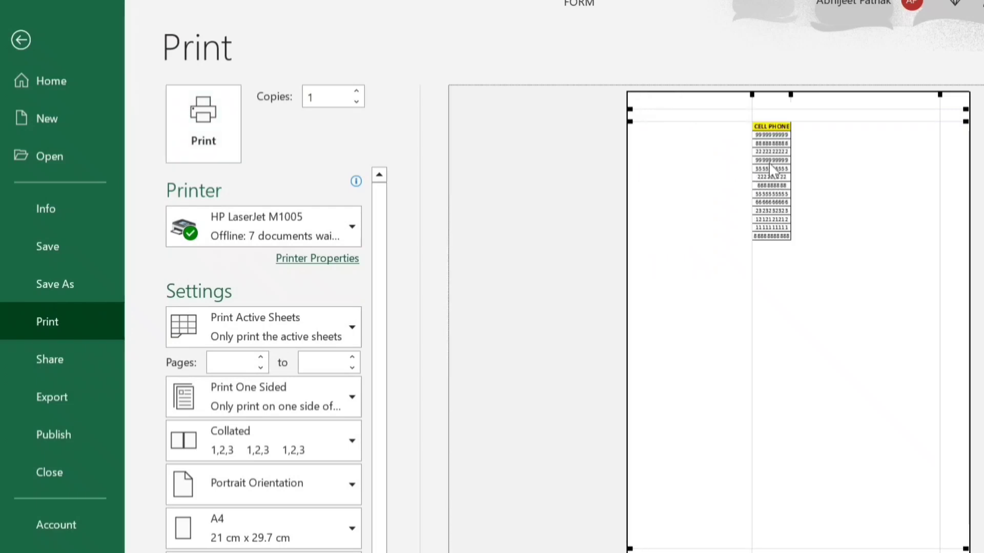
left_click_drag(819, 124, 830, 251)
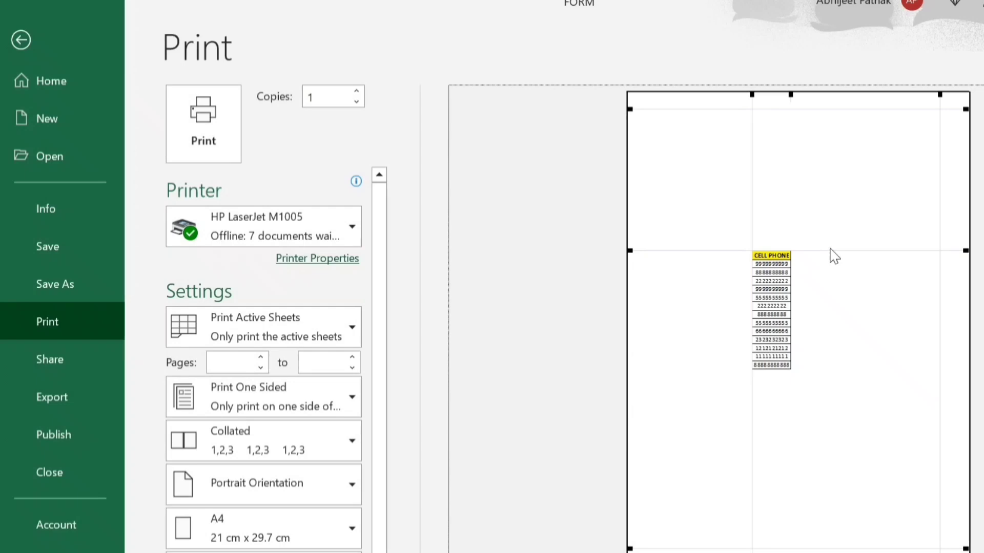
left_click_drag(752, 202, 642, 205)
left_click_drag(771, 249, 764, 116)
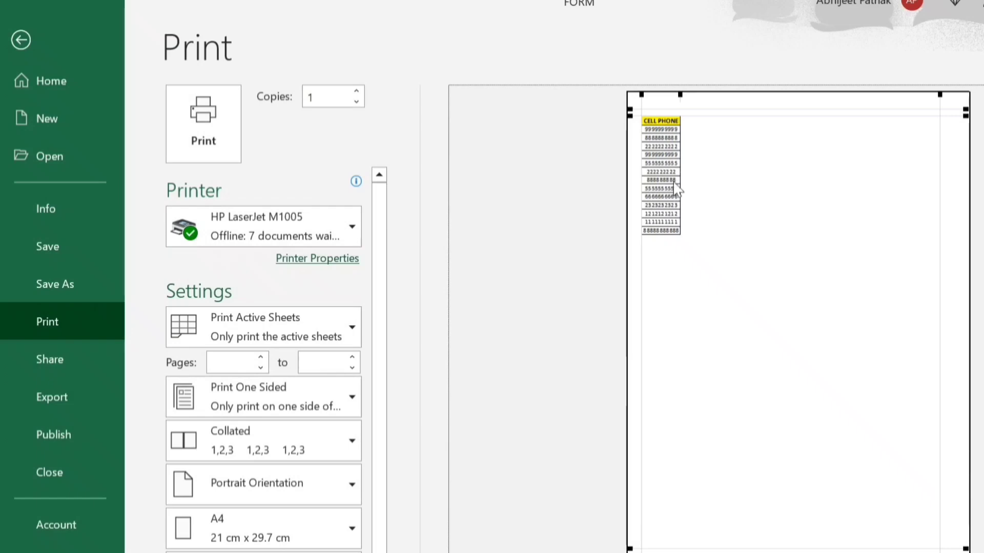
- Center the CELL PHONE table horizontally on the printed page in Page Setup
scroll(335, 512, "down", 2)
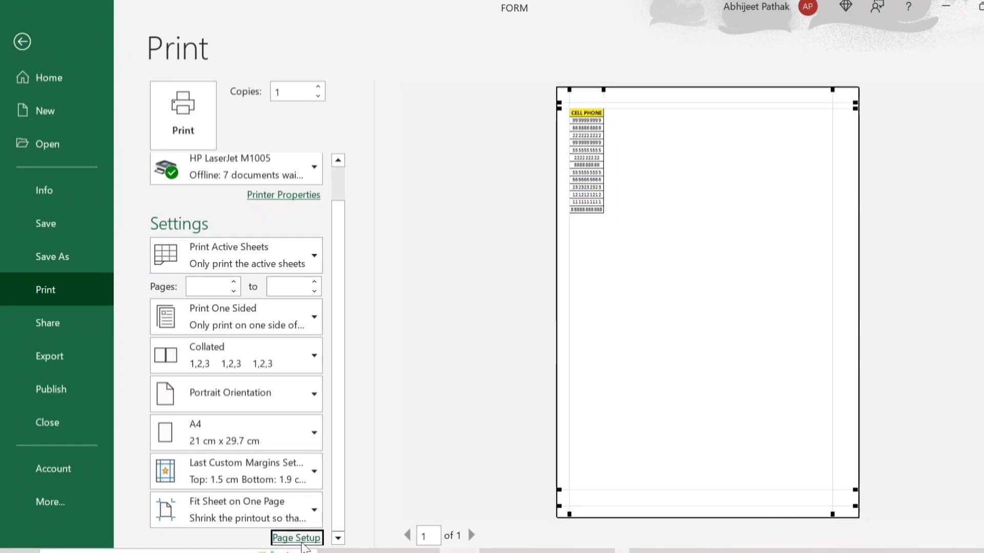
left_click(297, 538)
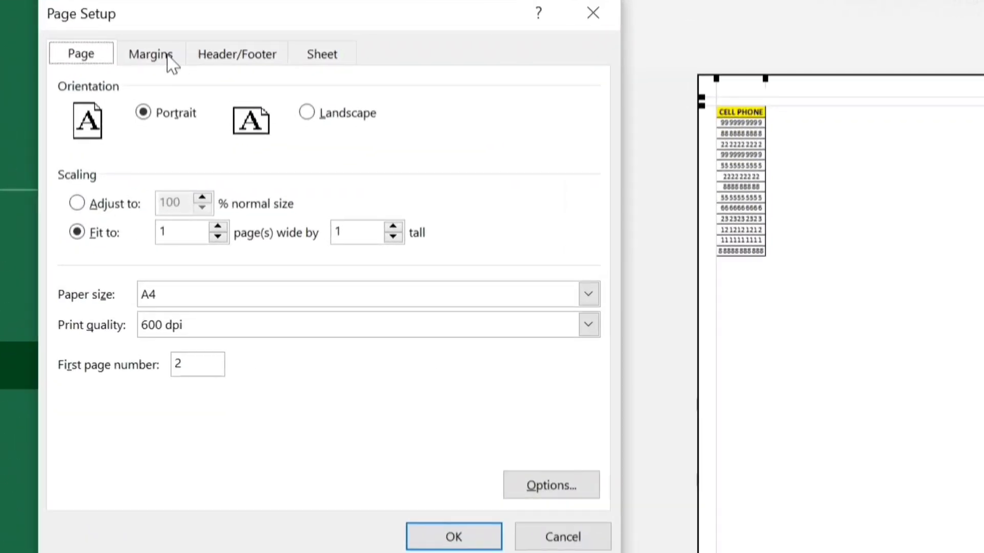
left_click(170, 59)
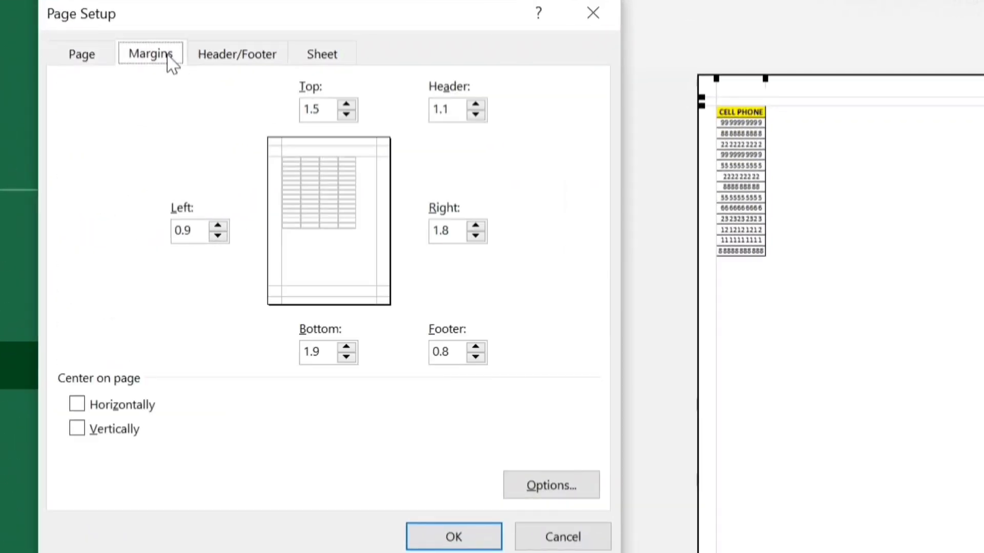
left_click_drag(59, 386, 176, 462)
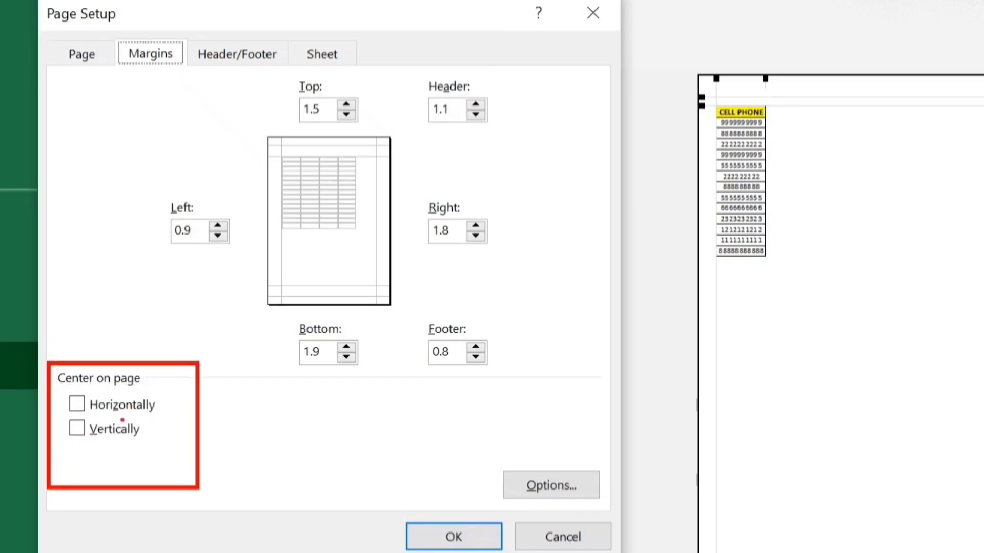
left_click_drag(62, 395, 168, 418)
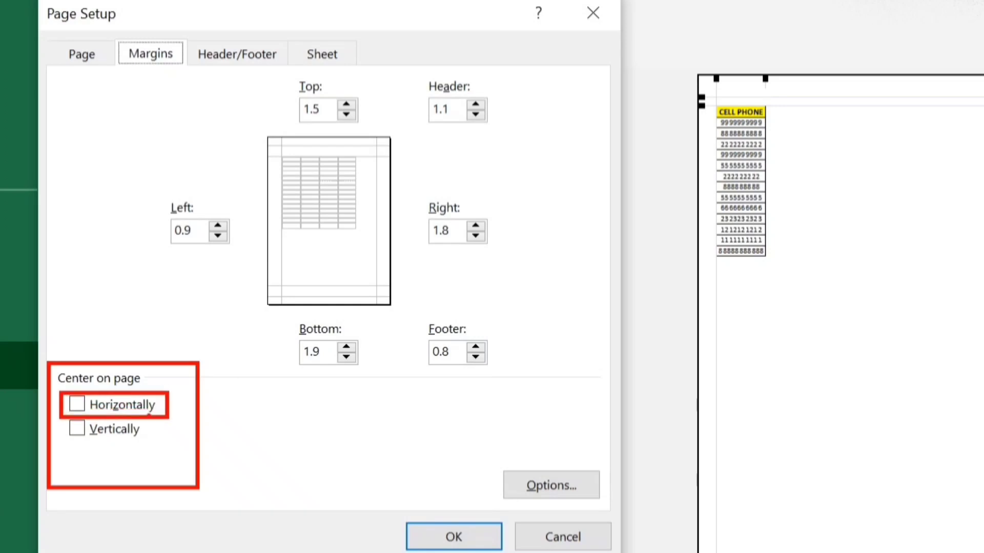
key("Escape")
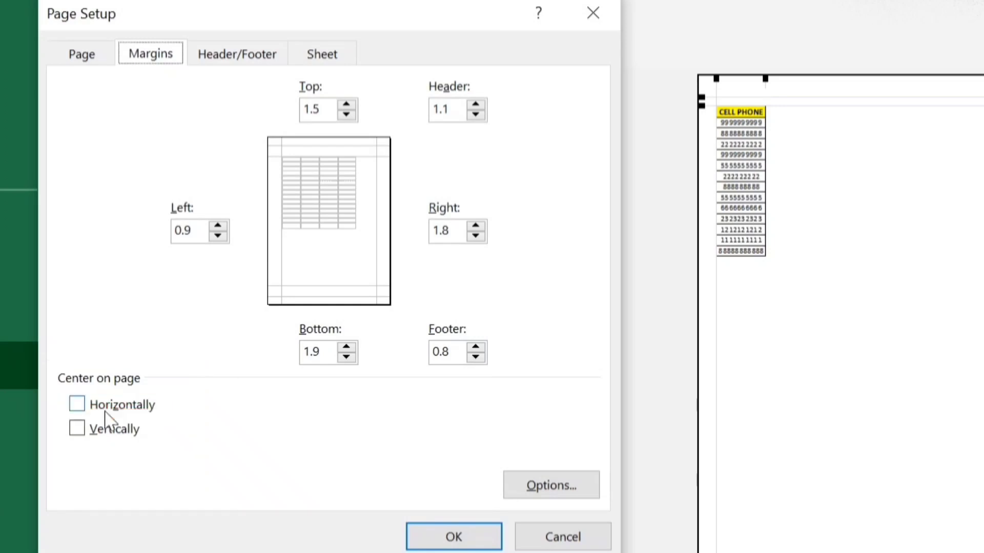
left_click(82, 409)
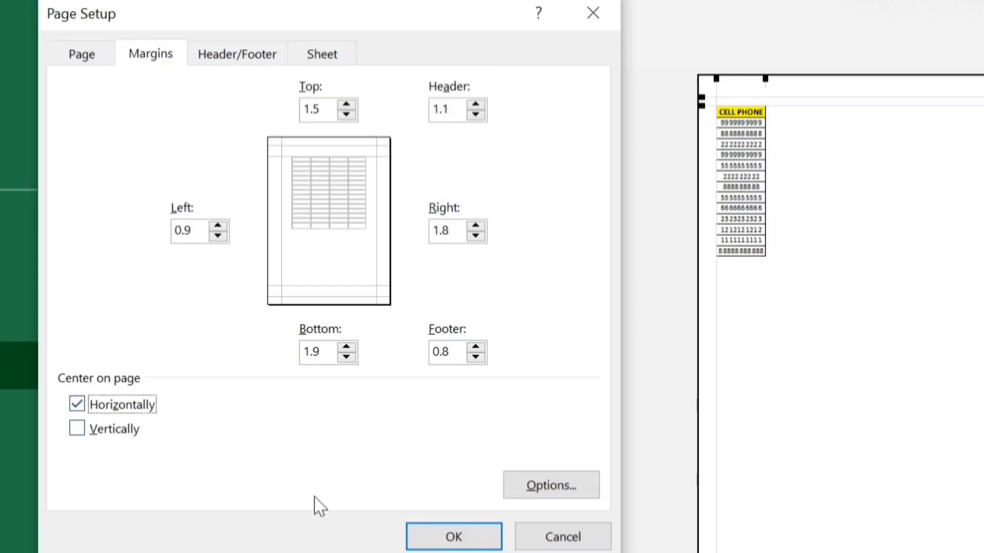
left_click(439, 535)
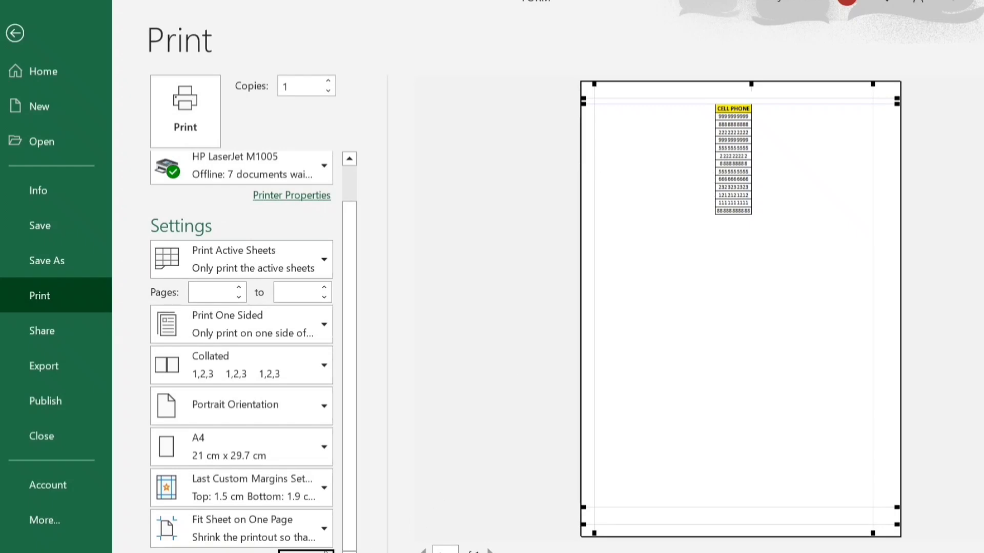
- Center the CELL PHONE table vertically on the printed page as well
left_click(306, 552)
left_click(147, 344)
left_click(392, 419)
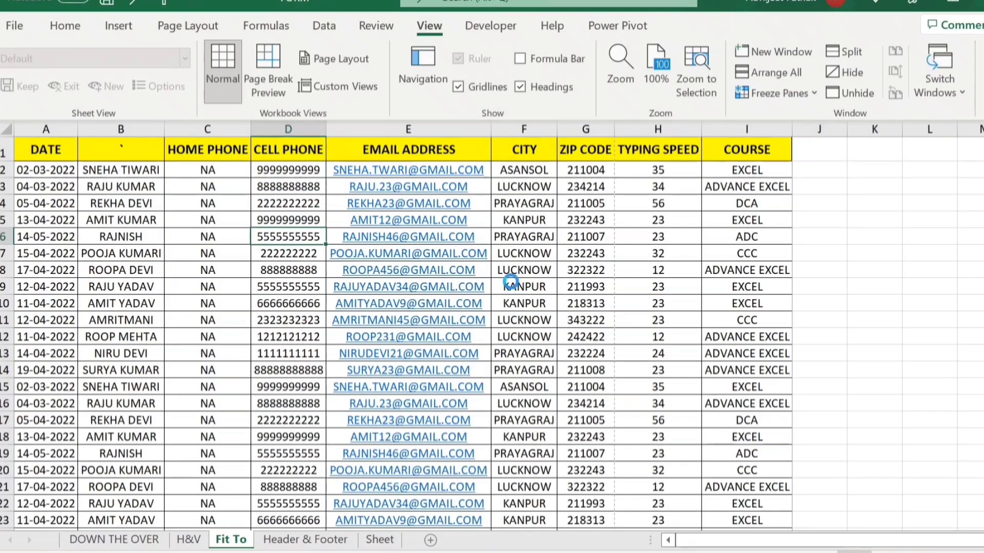
- Open the print preview for the Fit To sheet and scale it to fit one page wide by one tall in Page Setup
key("ctrl+p")
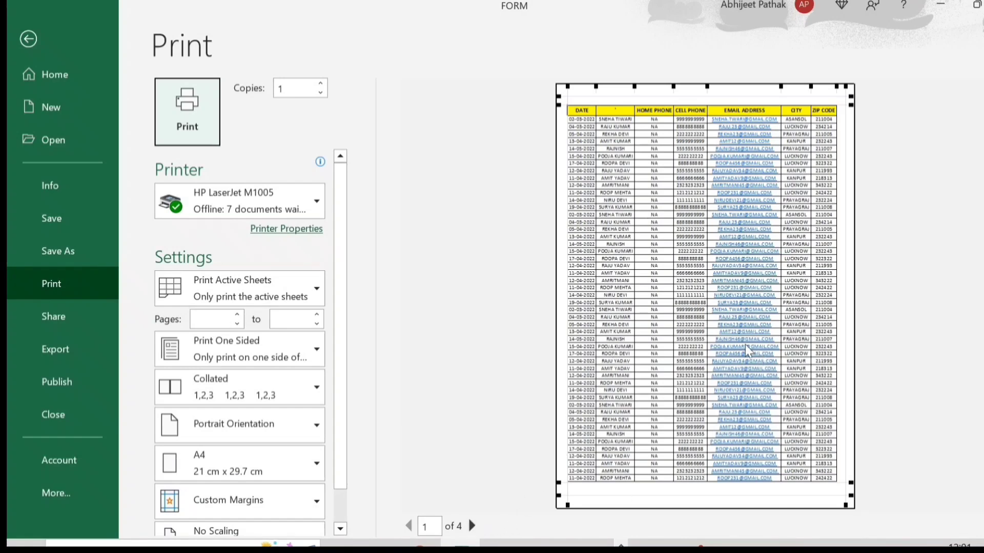
scroll(326, 482, "down", 2)
left_click(302, 531)
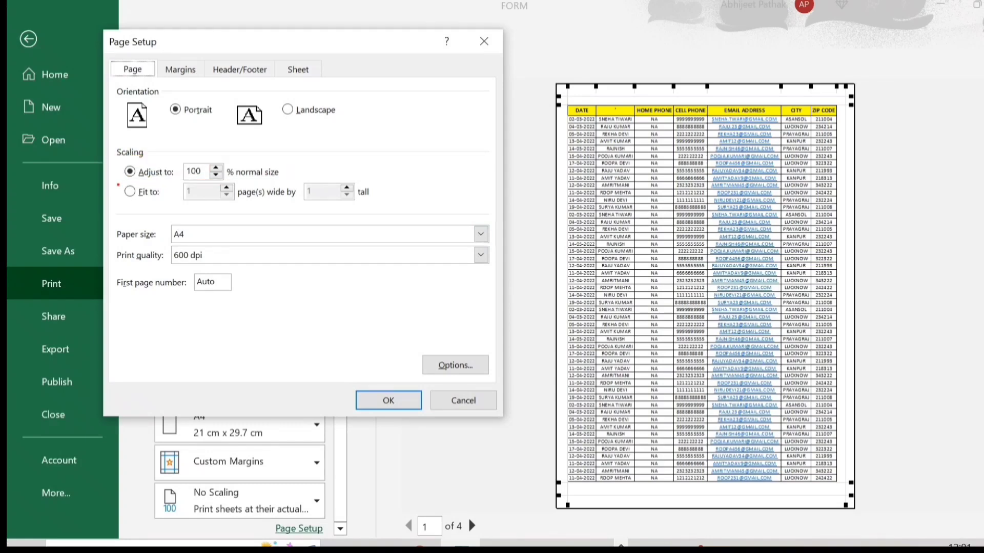
left_click(149, 194)
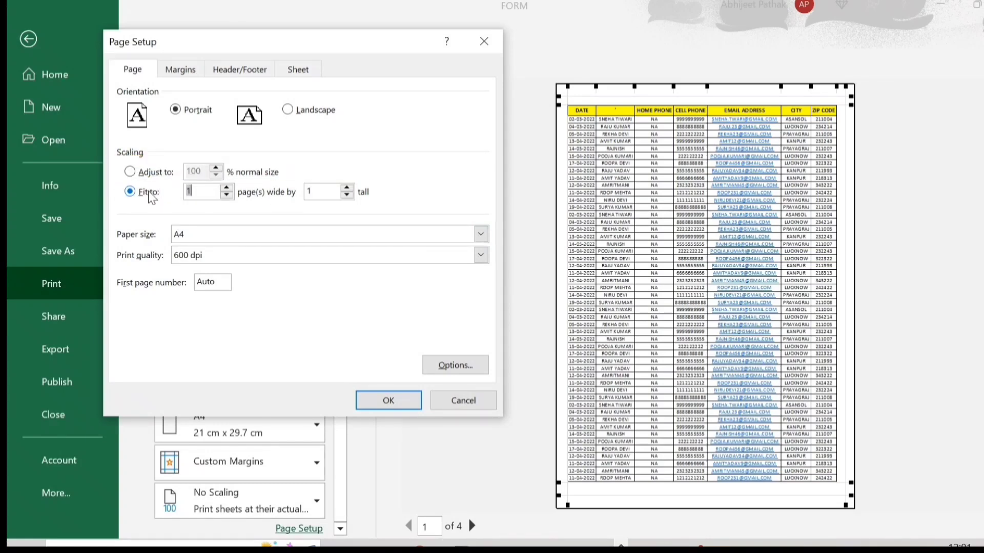
left_click(388, 400)
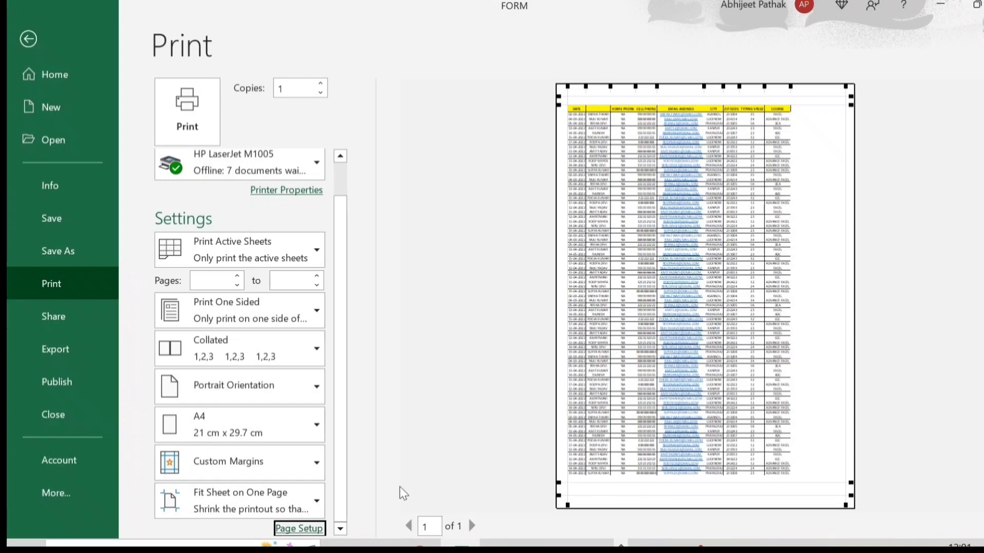
- Set the Fit To scaling to 1 page wide by 2 tall and view the second page in the preview
left_click(301, 528)
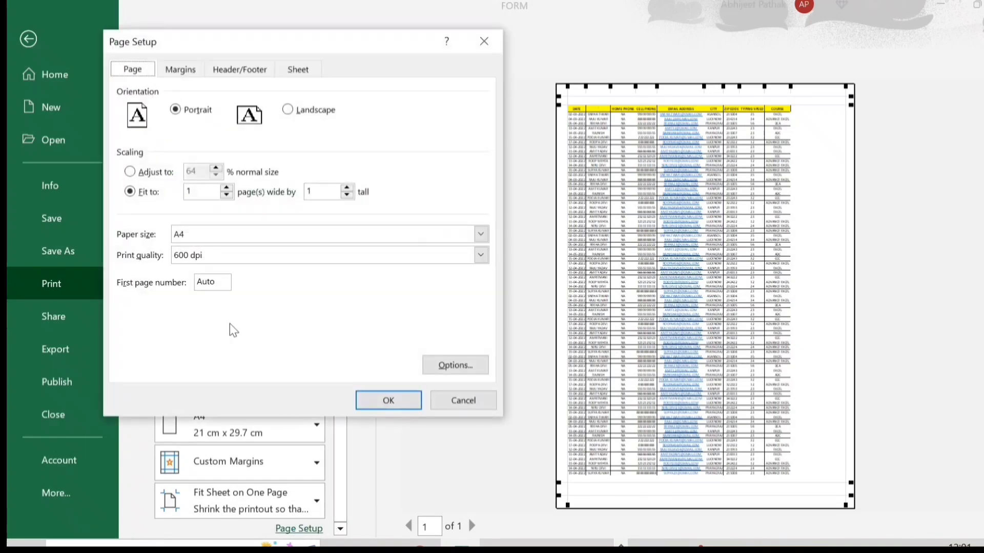
left_click(200, 192)
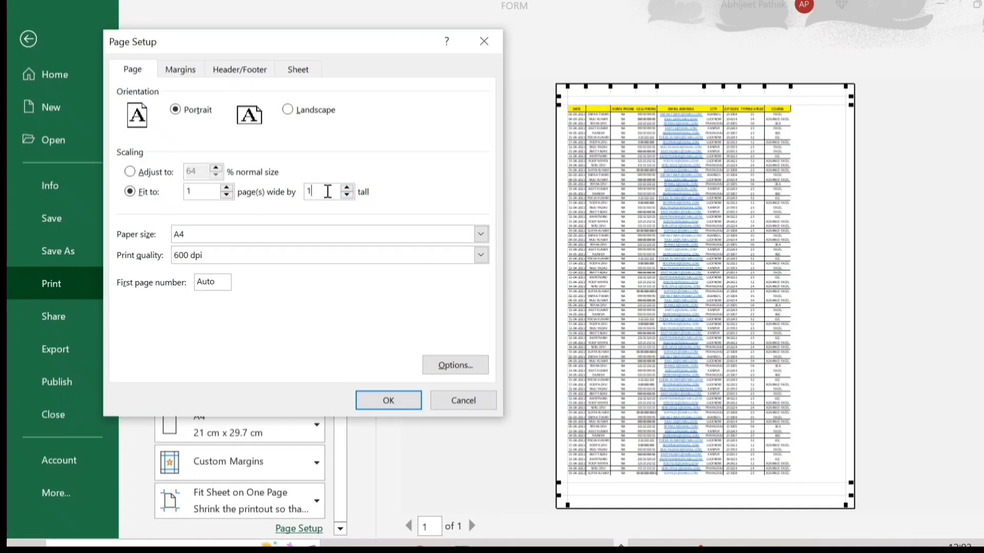
left_click(413, 399)
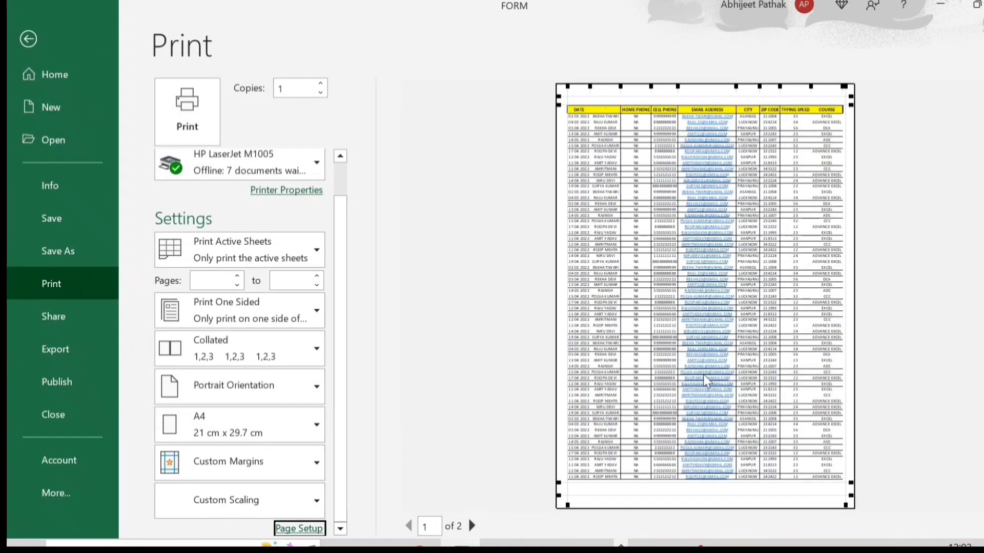
scroll(702, 382, "down", 2)
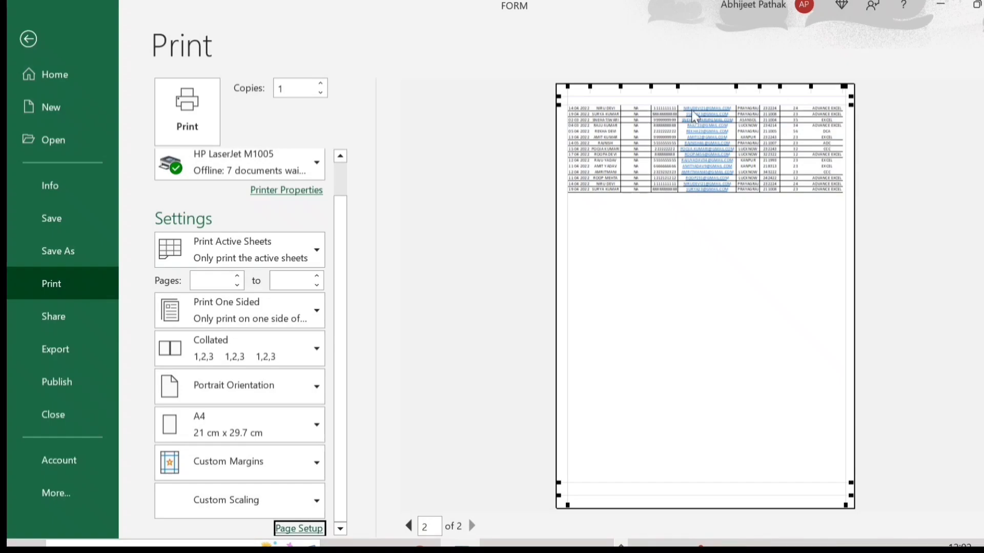
- Set row 1 ($1:$1) as the print title row to repeat at top, and check the second page in print preview
key("Escape")
left_click(299, 169)
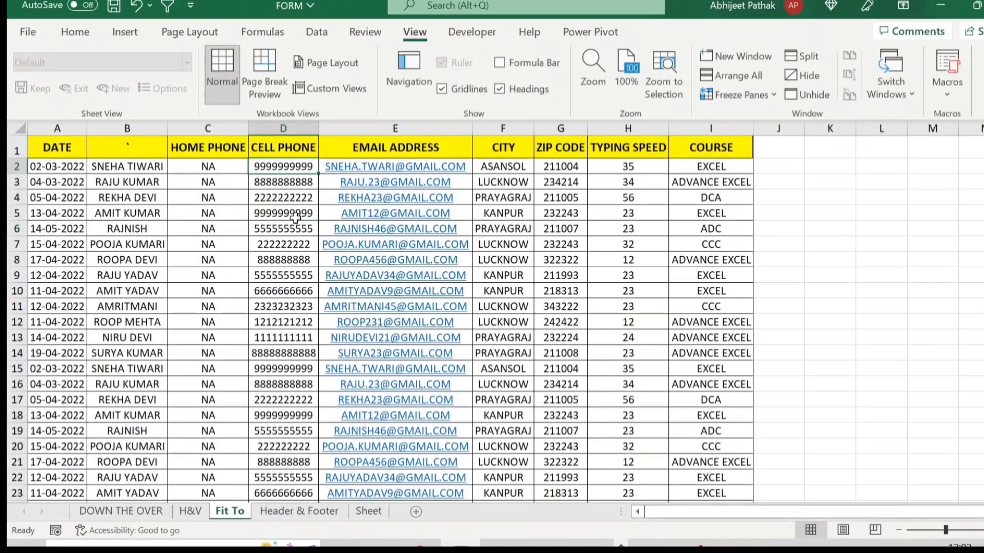
left_click(196, 34)
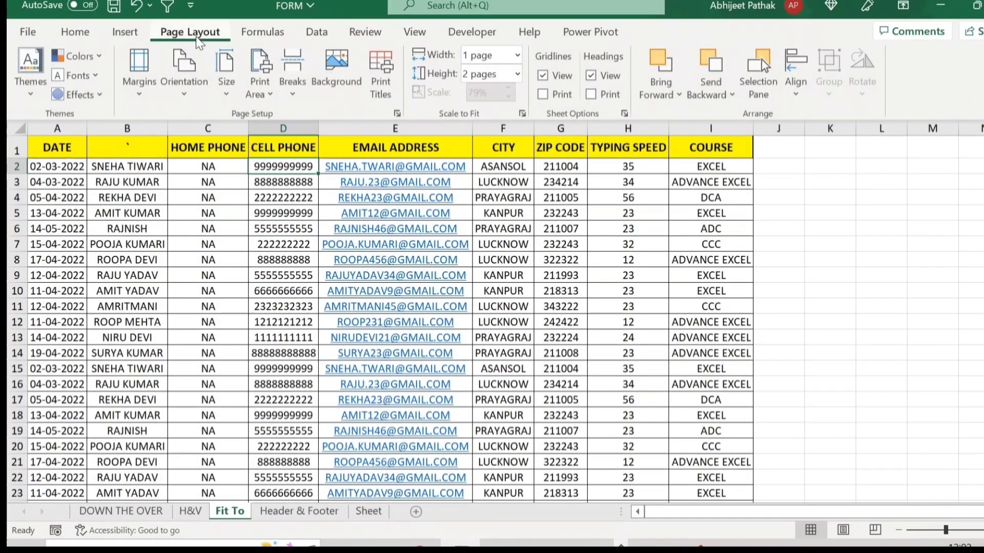
left_click(381, 79)
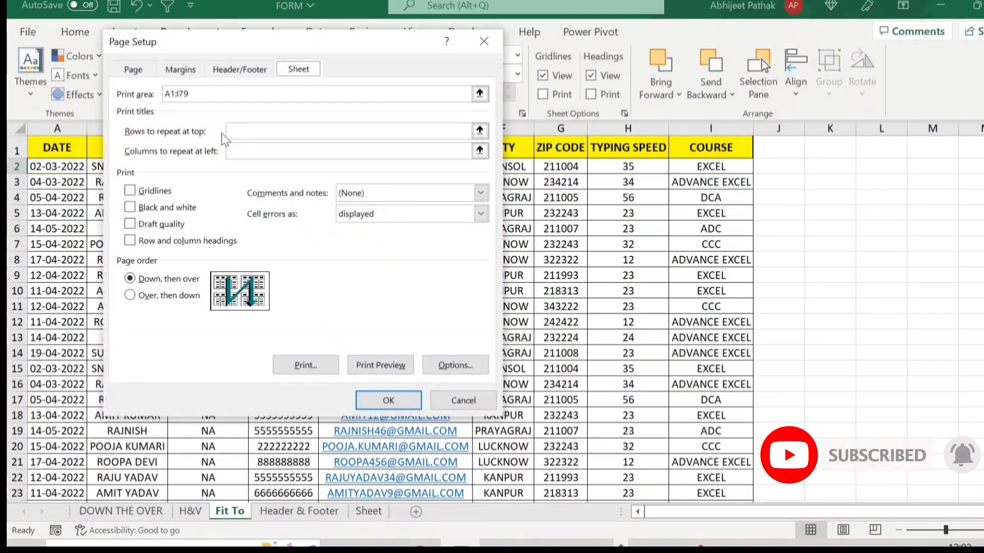
left_click(248, 133)
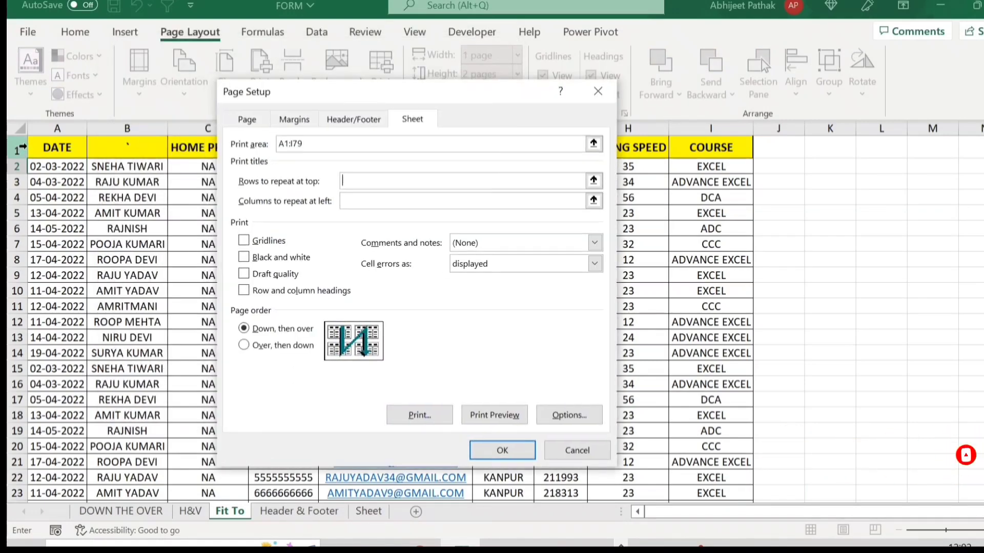
left_click(20, 148)
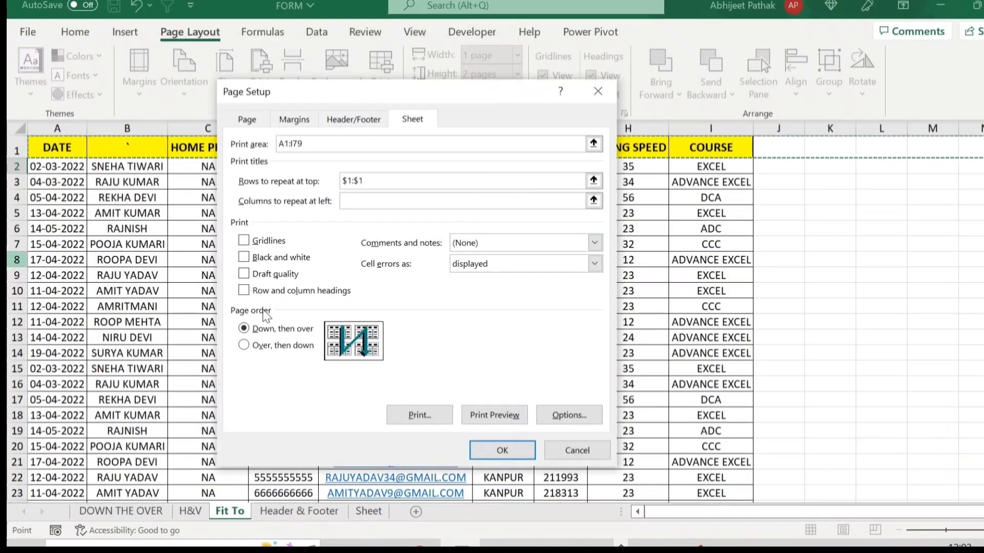
left_click(495, 449)
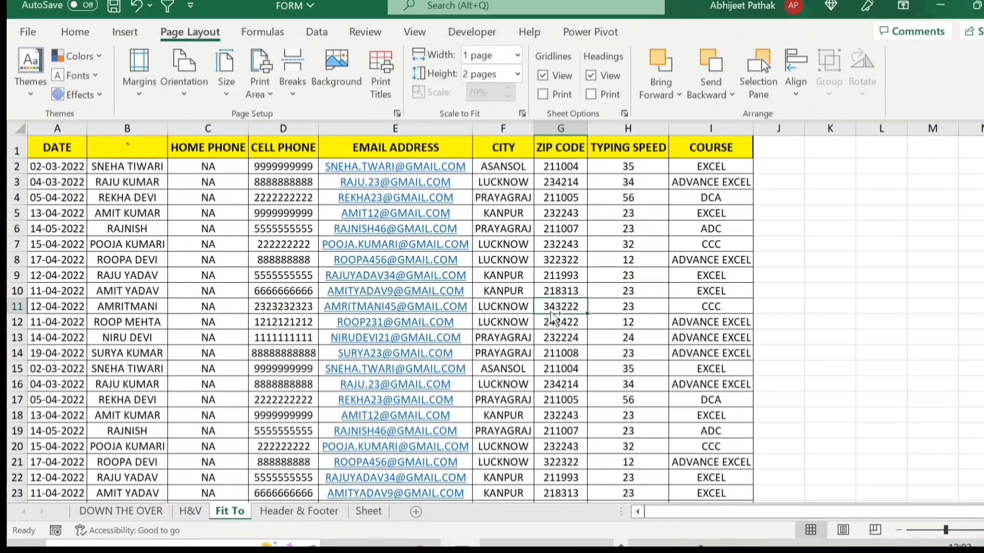
key("ctrl+p")
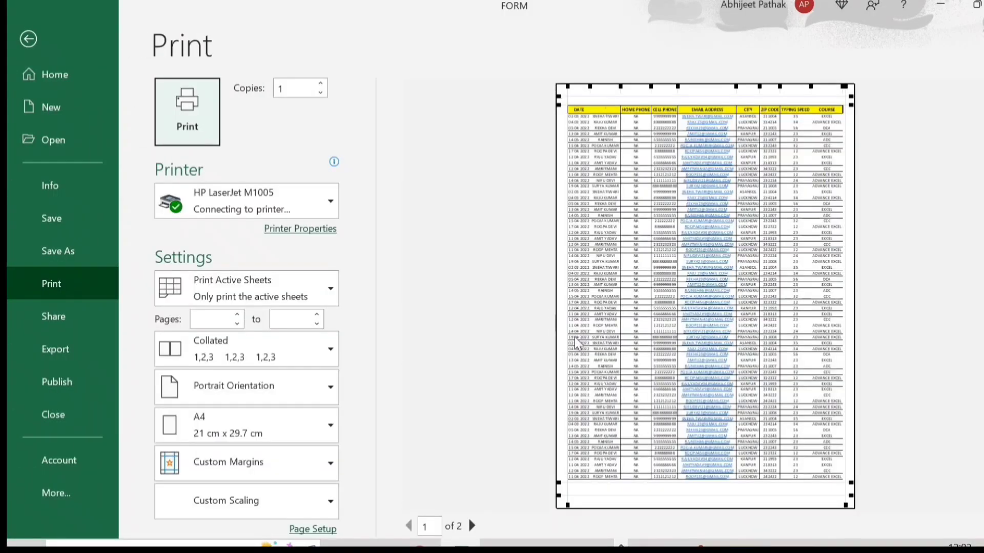
left_click(472, 526)
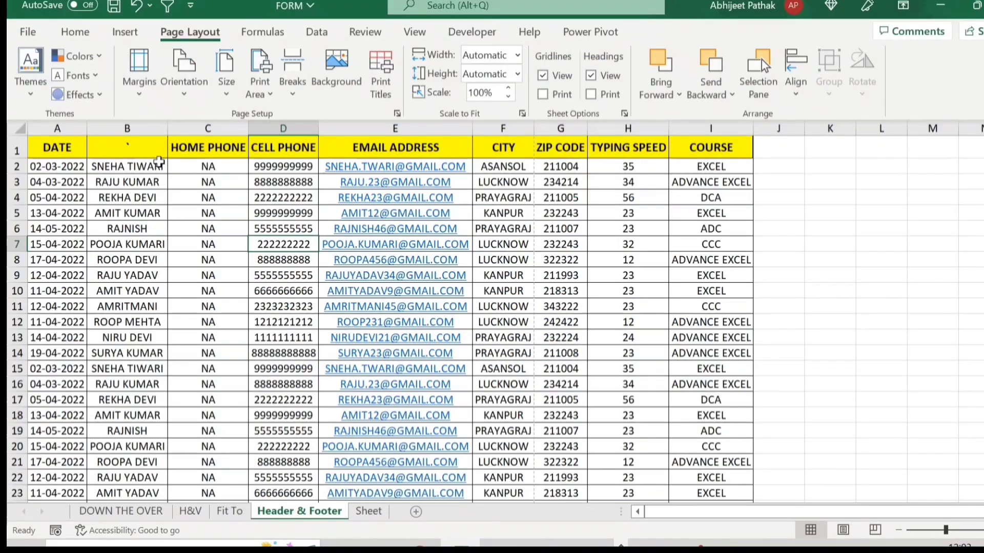
- On the Header & Footer sheet, enter NAME as the heading in cell B1
left_click(127, 146)
type("NAME")
key("Return")
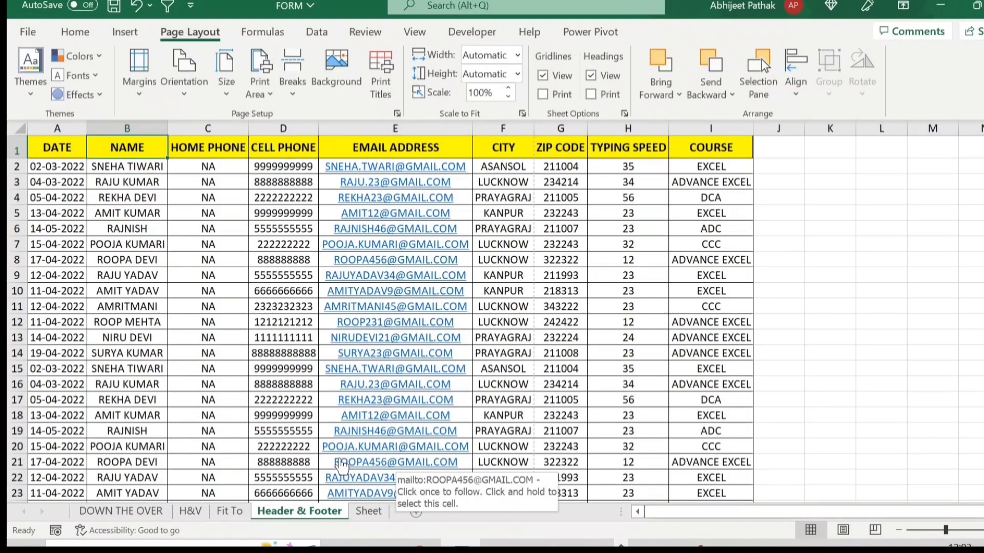
- From the sheet's print preview, examine the header and footer options in Page Setup and close the dialog without changes
key("ctrl+p")
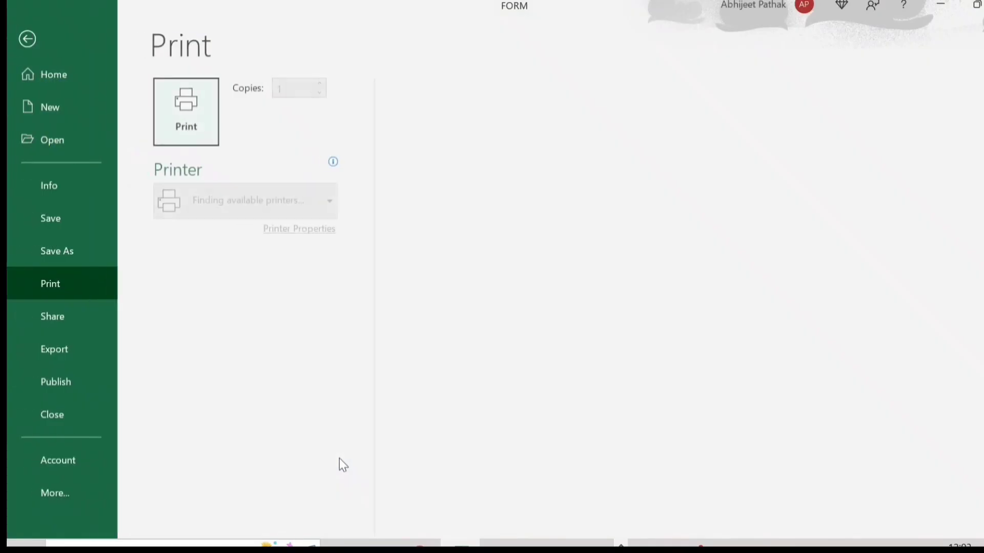
left_click(318, 512)
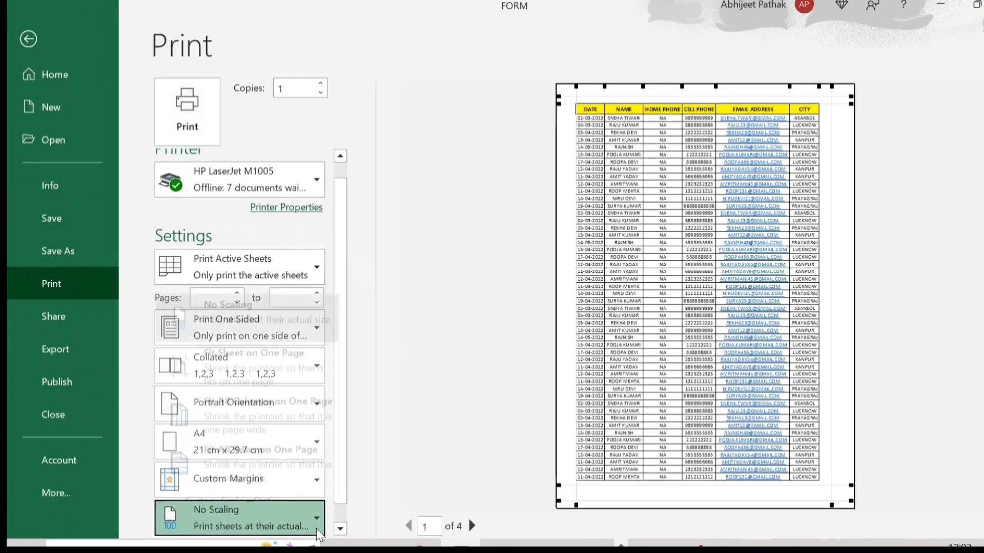
left_click(317, 512)
left_click(299, 528)
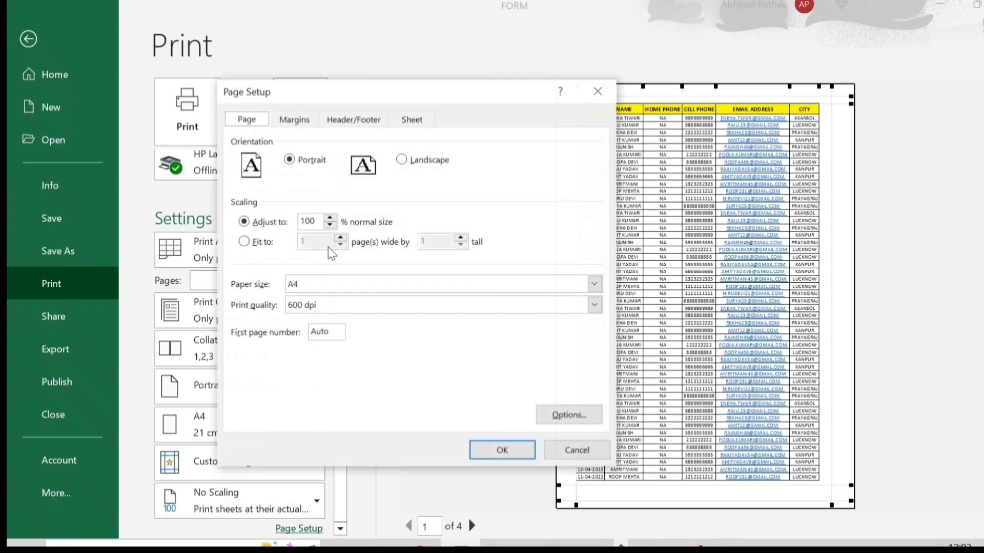
left_click(359, 123)
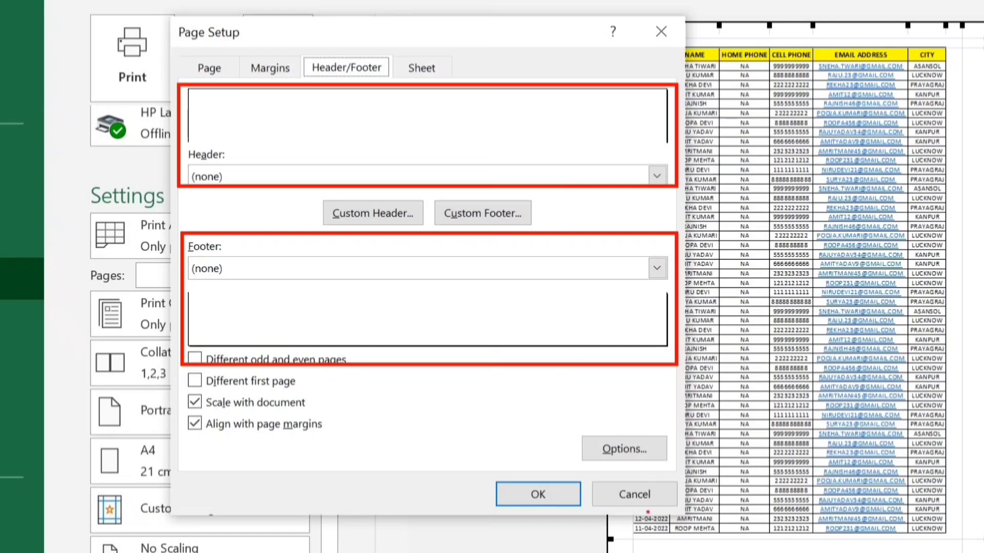
left_click(647, 495)
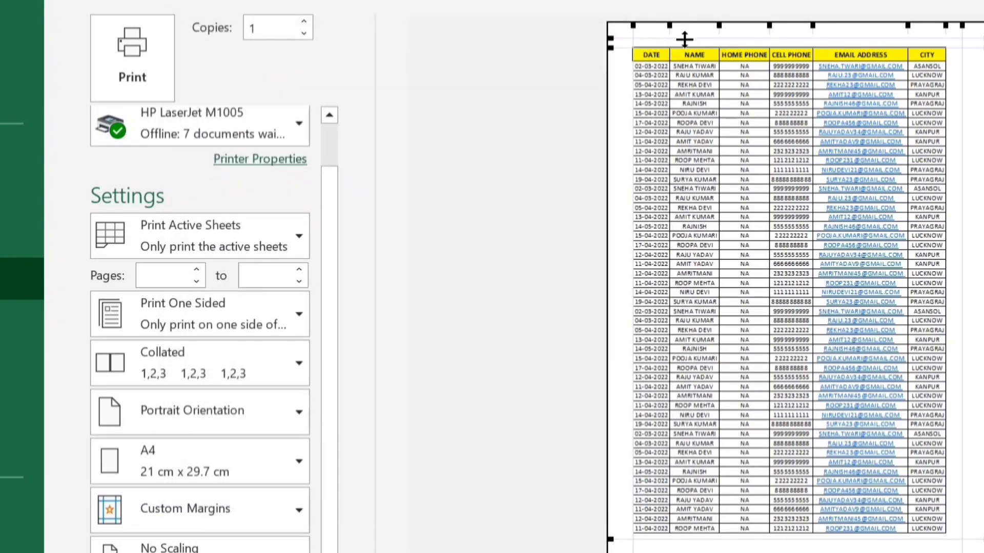
- Adjust the bottom, top and left page margins using the margin guides in the print preview, with the top margin about 1.68 cm
left_click_drag(781, 540, 784, 543)
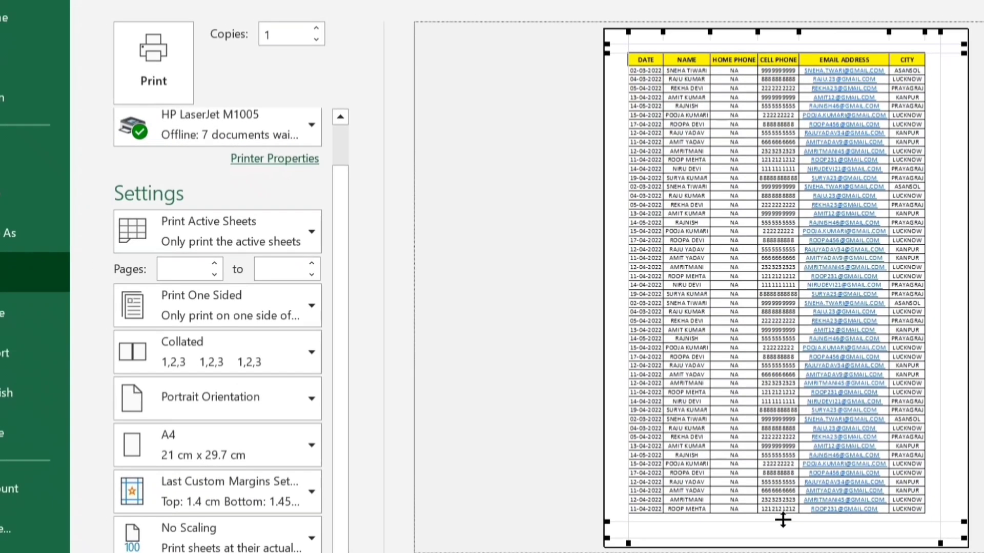
mouse_move(795, 542)
left_mouse_down()
mouse_move(793, 529)
mouse_move(795, 545)
left_mouse_up()
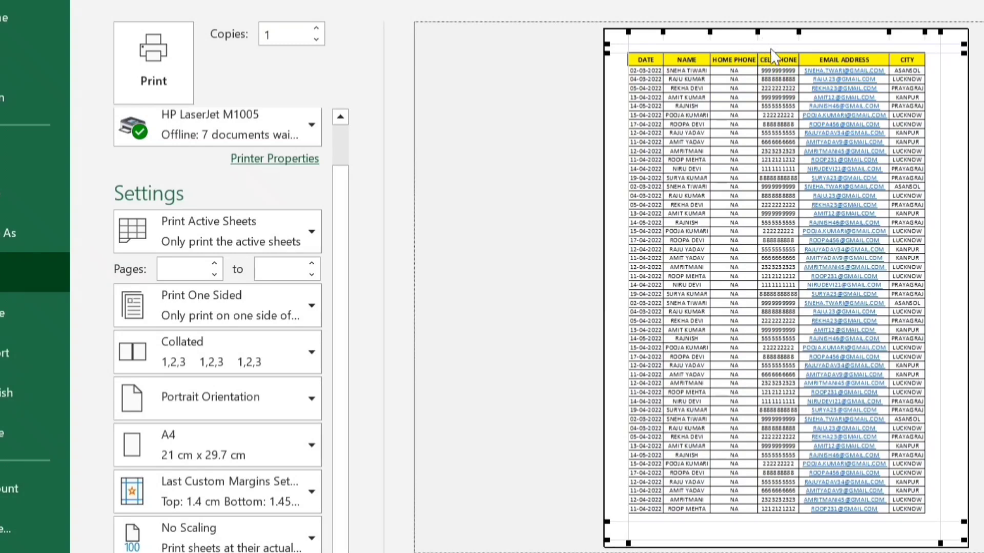
mouse_move(772, 52)
left_mouse_down()
mouse_move(780, 81)
mouse_move(779, 45)
mouse_move(778, 58)
left_mouse_up()
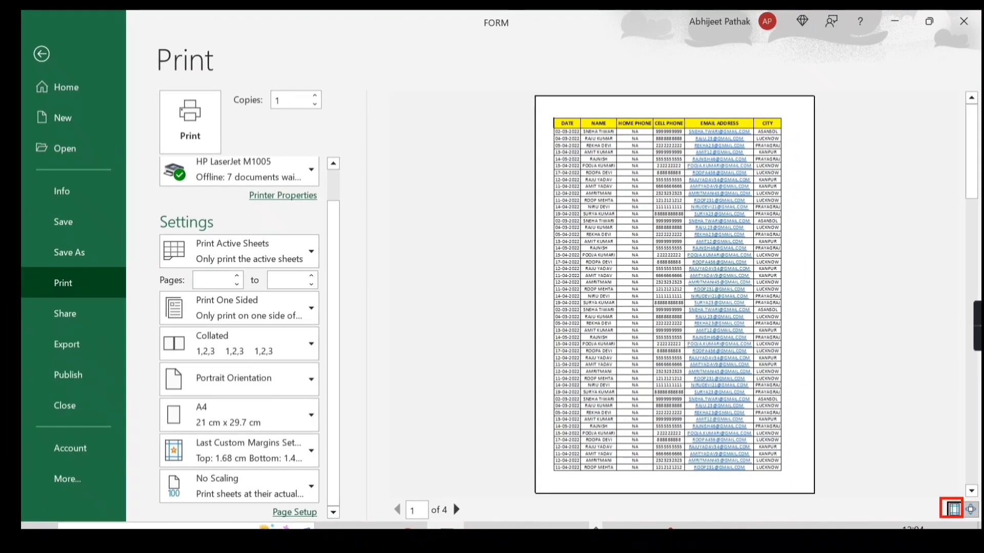
left_click(954, 509)
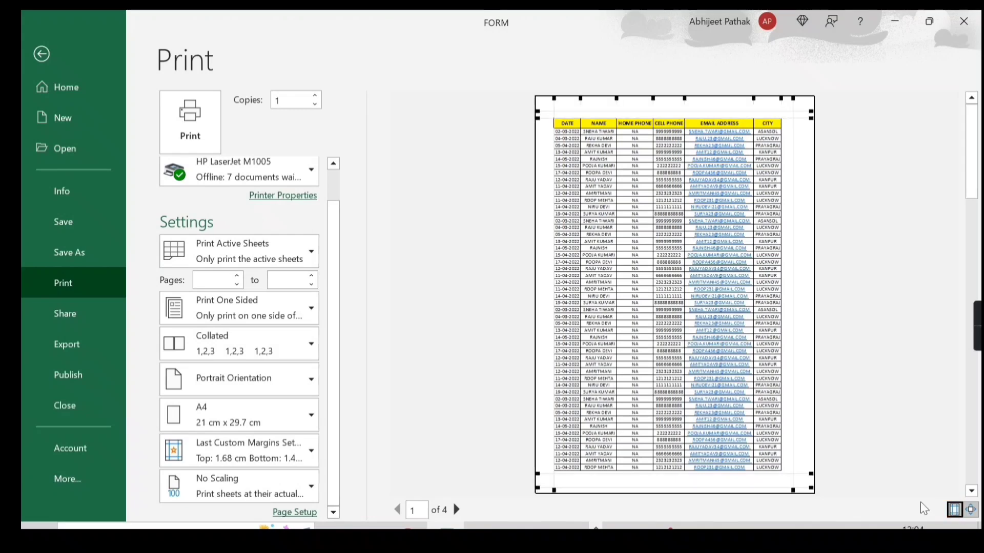
left_click_drag(554, 186, 546, 184)
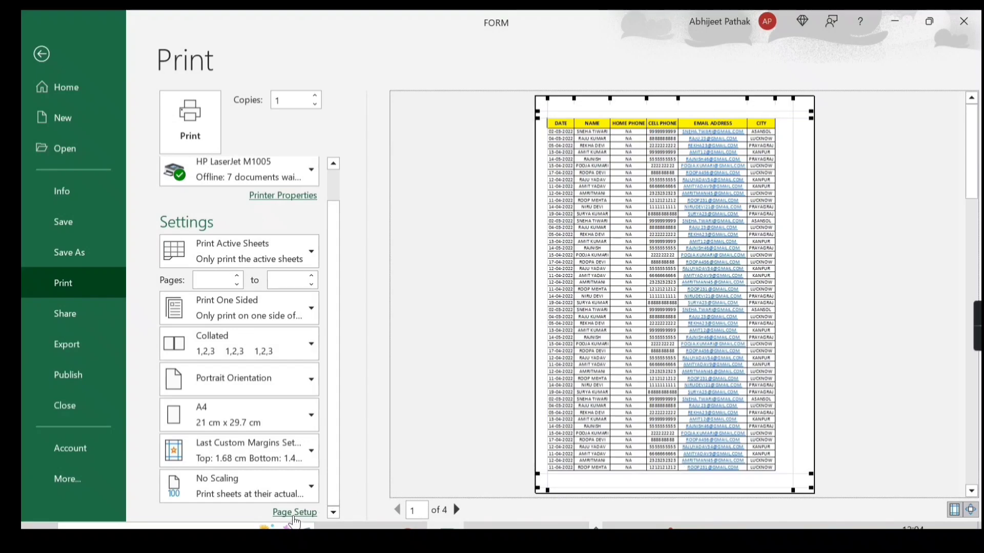
- Create a custom footer in Page Setup with the page number in the right section
left_click(294, 513)
left_click(343, 130)
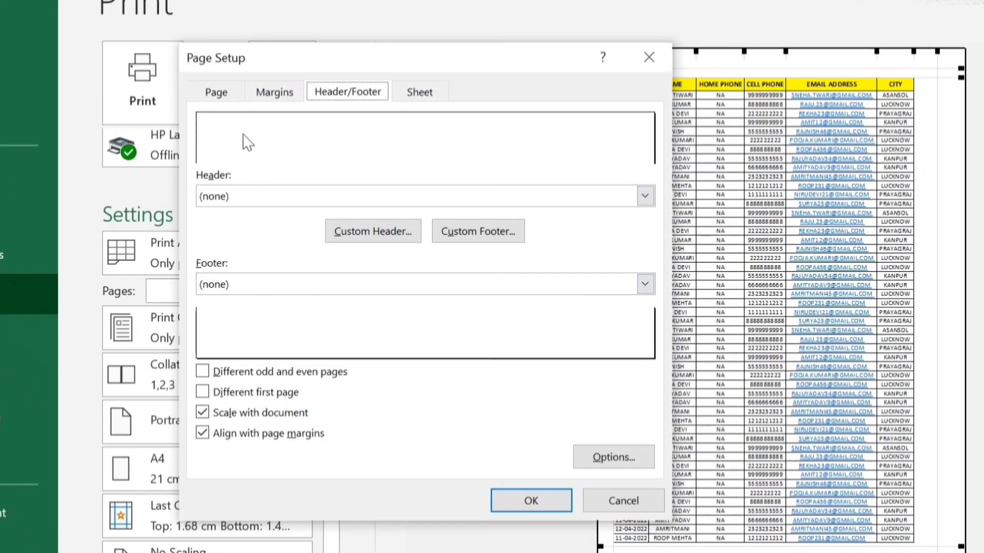
left_click(454, 241)
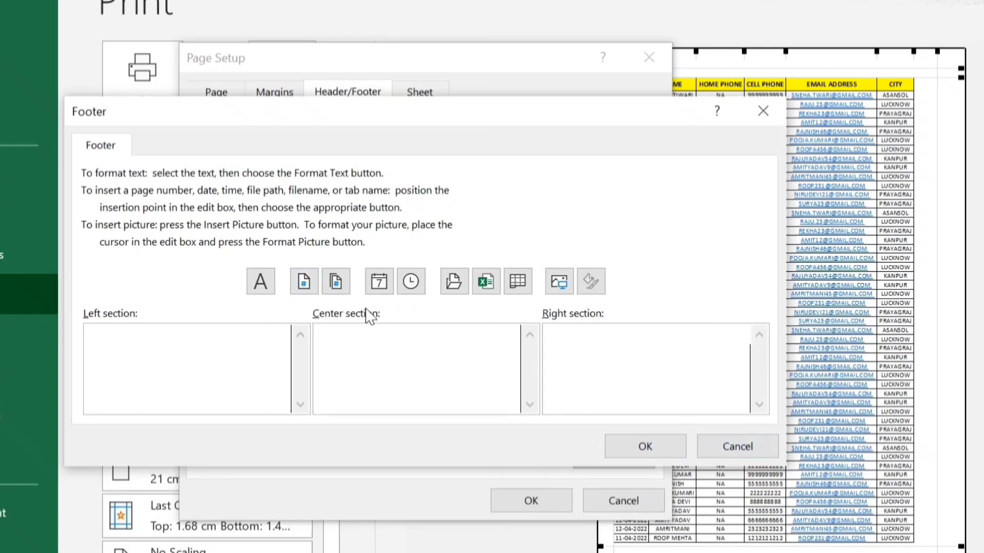
left_click(304, 281)
left_click(648, 450)
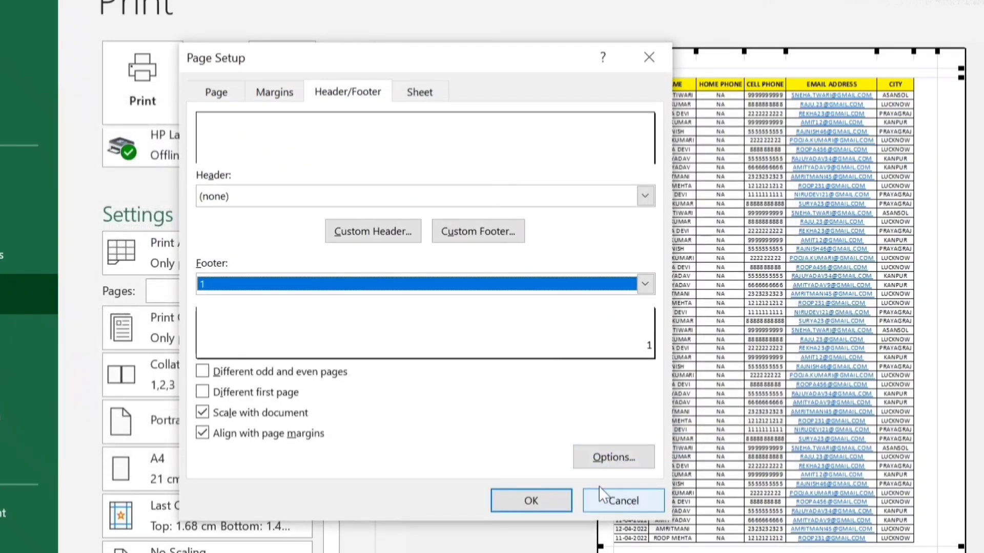
left_click(533, 500)
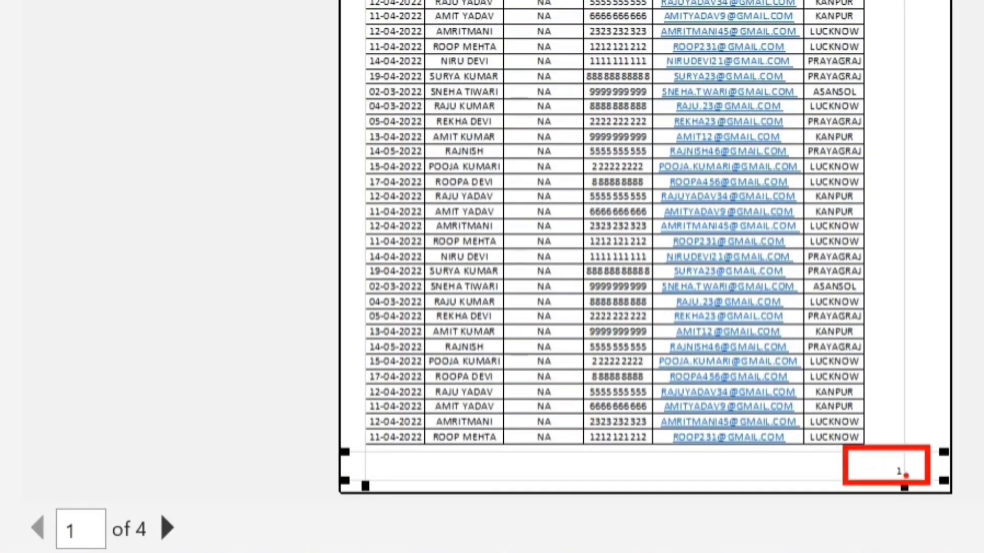
- Page forward through the print preview and back to page 1 to check the footer page numbers
left_click(168, 528)
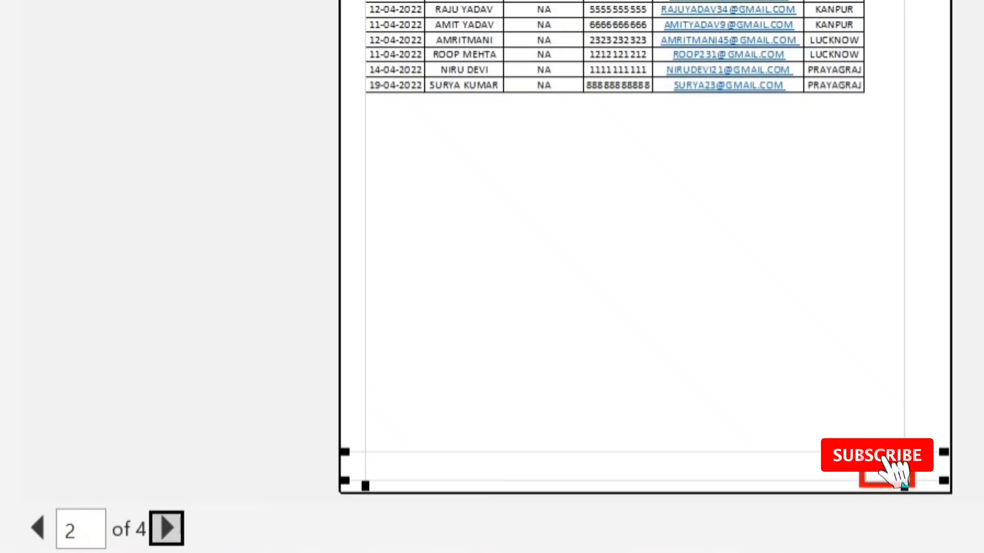
left_click(168, 527)
left_click(168, 528)
left_click(51, 531)
left_click(51, 531)
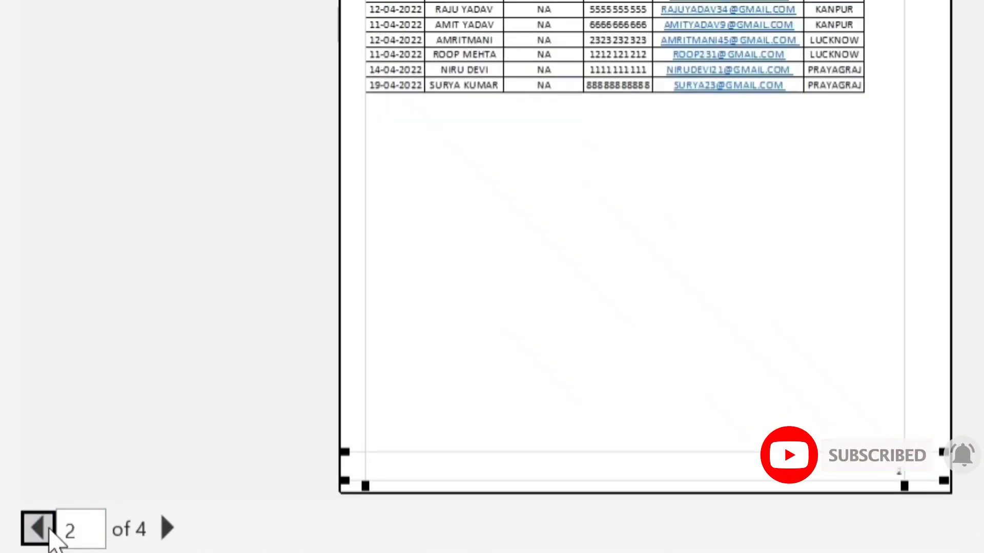
left_click(52, 530)
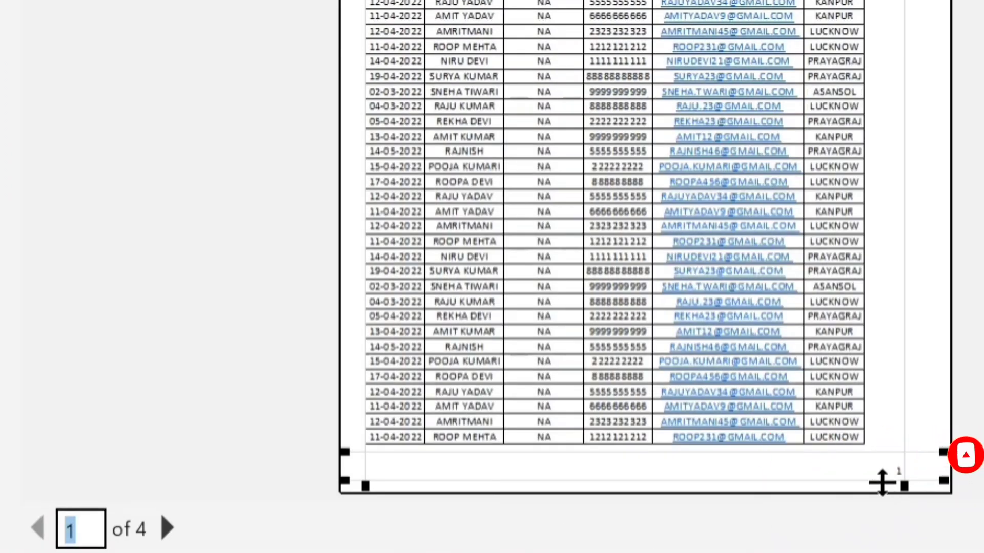
- Try raising the footer margin in the print preview, and move it back near the page's bottom edge
left_click_drag(871, 480, 865, 399)
left_click_drag(902, 452, 884, 478)
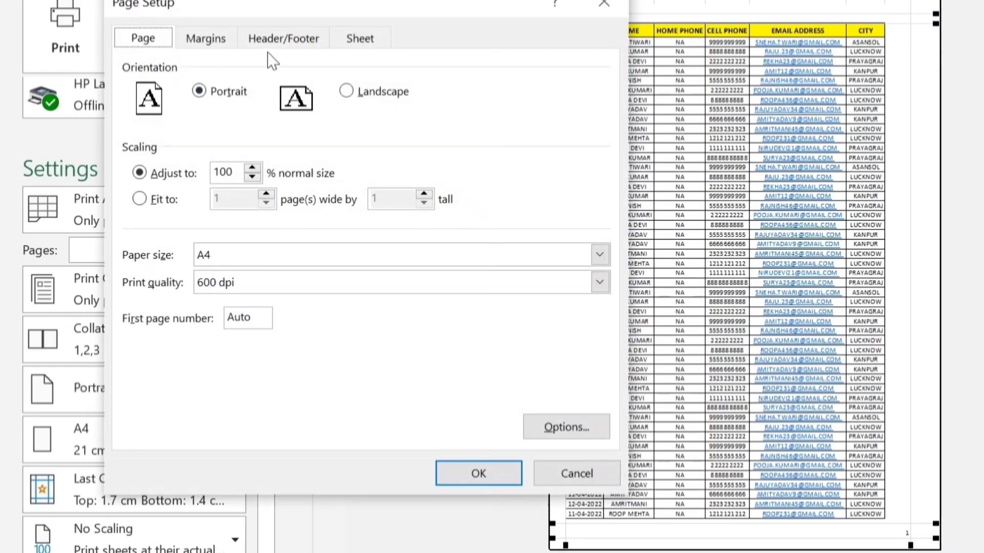
- Clear the page number code from the right section of the custom footer in Page Setup
left_click(283, 40)
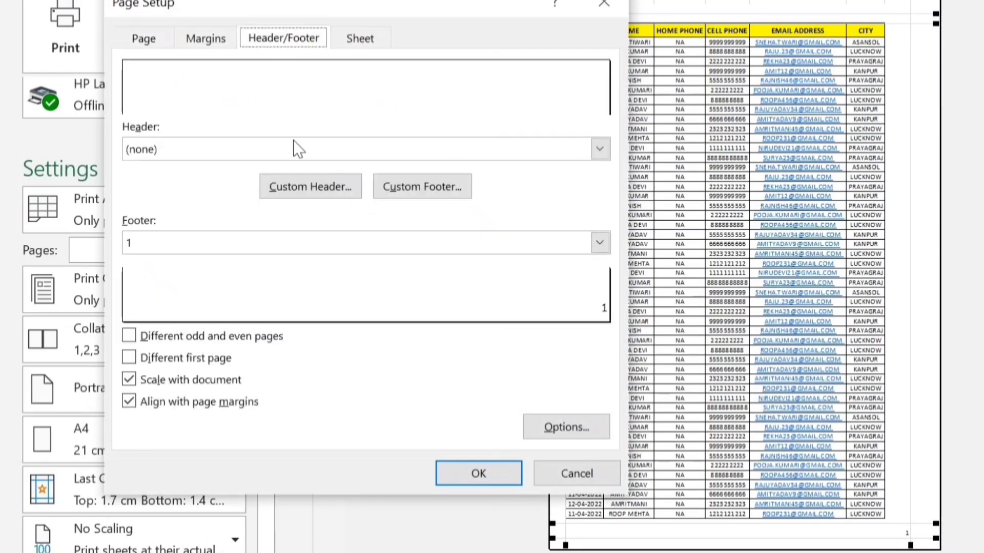
left_click(444, 195)
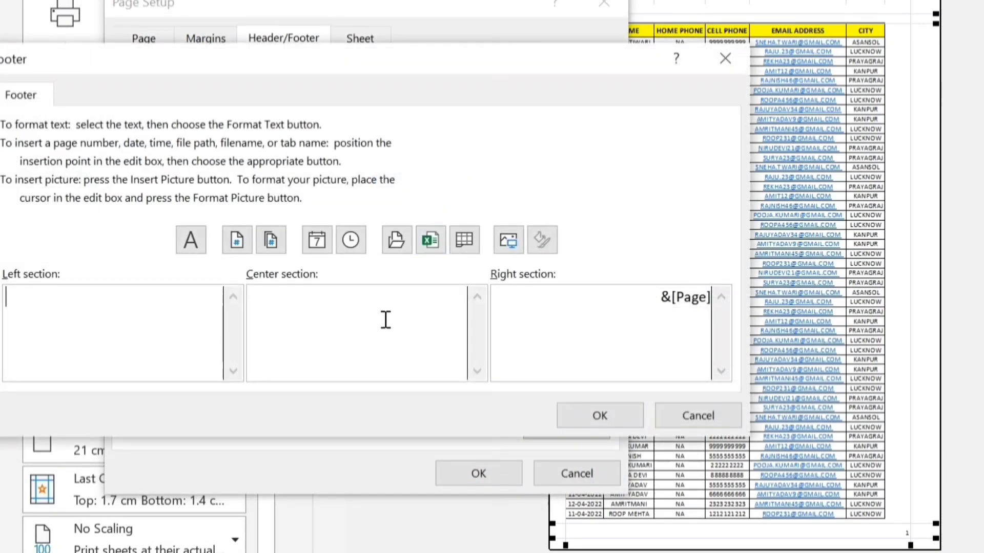
triple_click(633, 304)
left_click(269, 242)
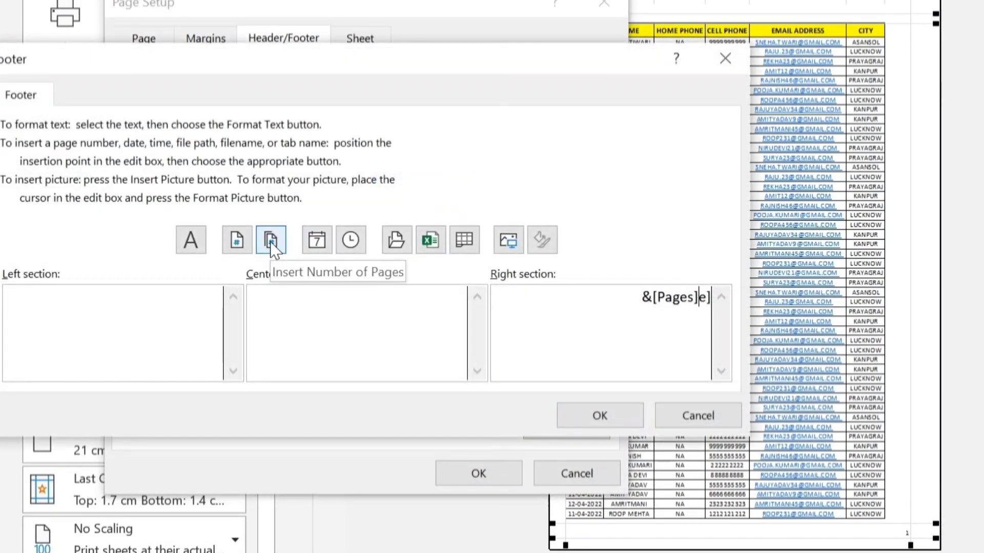
key("BackSpace")
key("BackSpace")
key("BackSpace")
key("BackSpace")
key("BackSpace")
key("BackSpace")
key("BackSpace")
key("BackSpace")
triple_click(542, 301)
key("BackSpace")
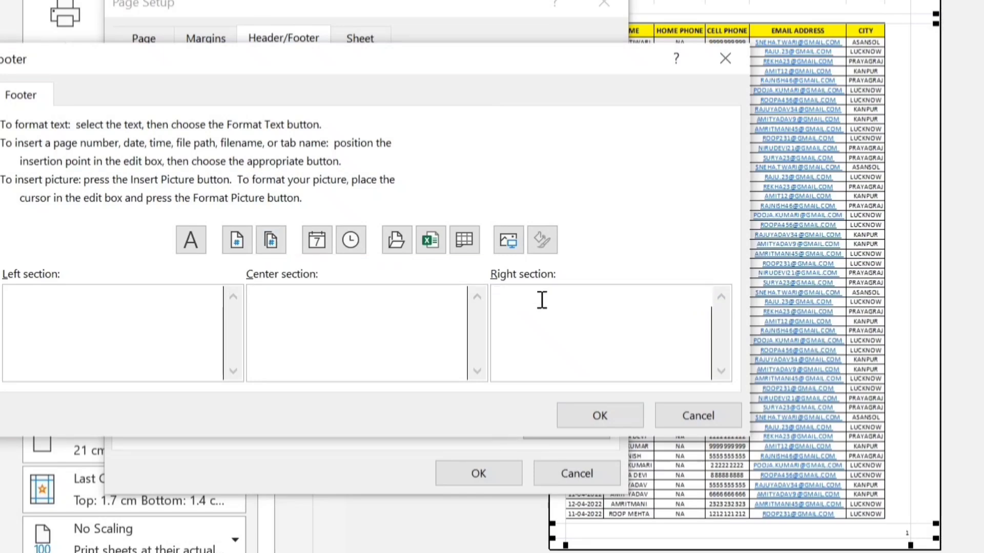
- Insert the total number of pages in the footer's right section, apply it, and check it in the print preview
left_click(271, 237)
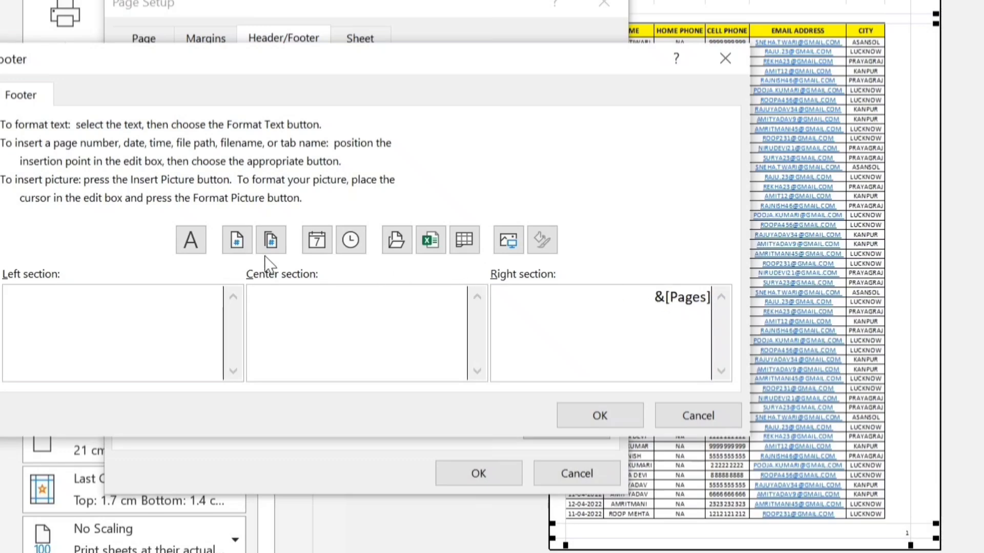
left_click_drag(260, 217, 289, 255)
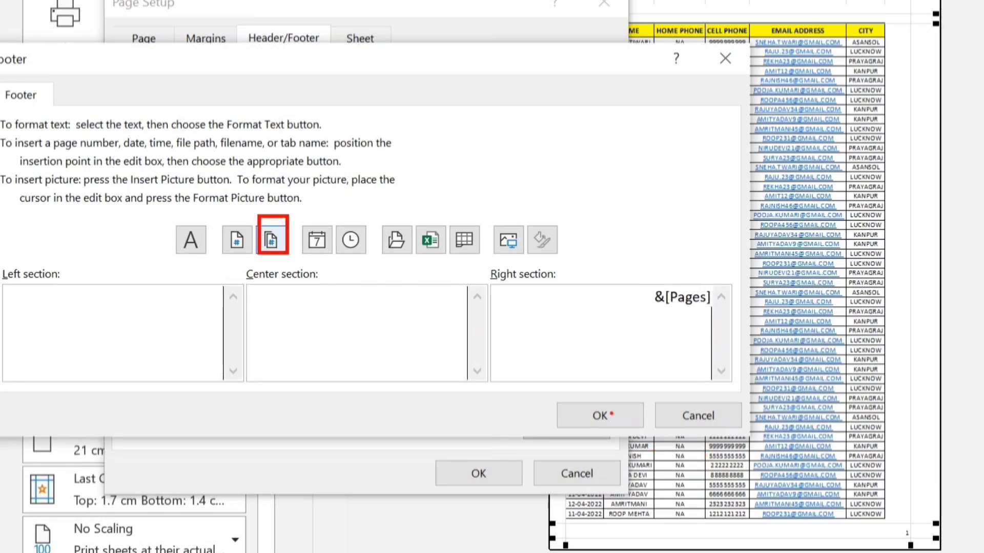
left_click(610, 414)
left_click(486, 471)
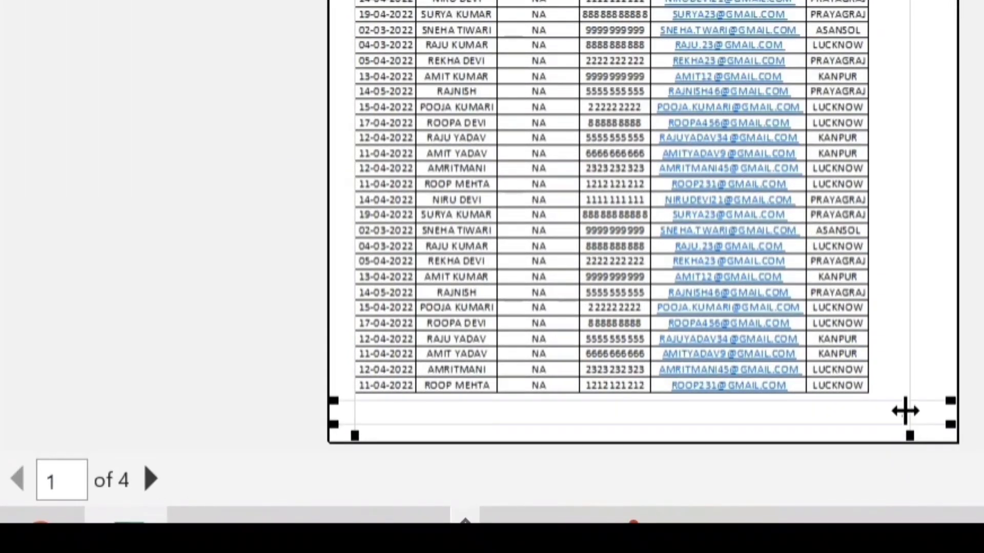
left_click(150, 479)
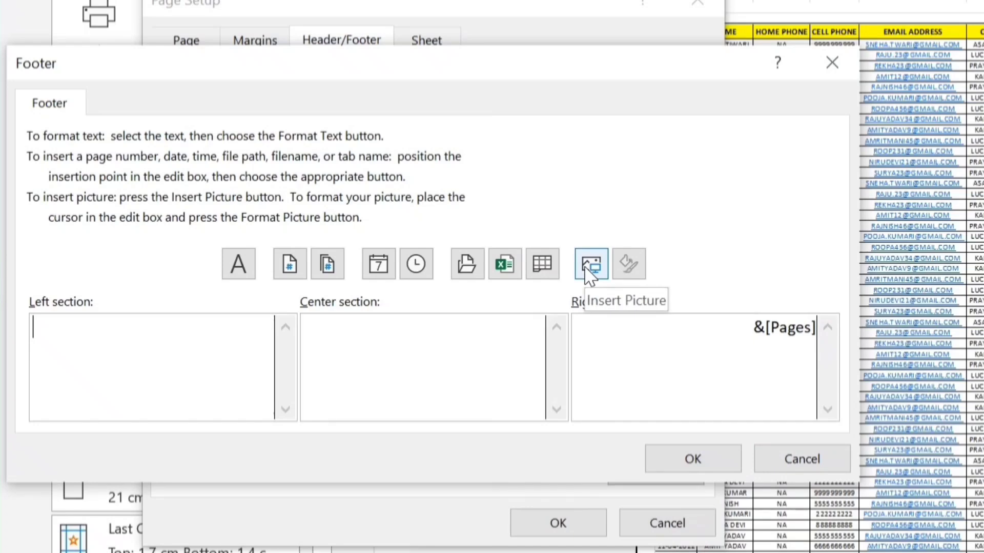
left_click(813, 465)
left_click(686, 528)
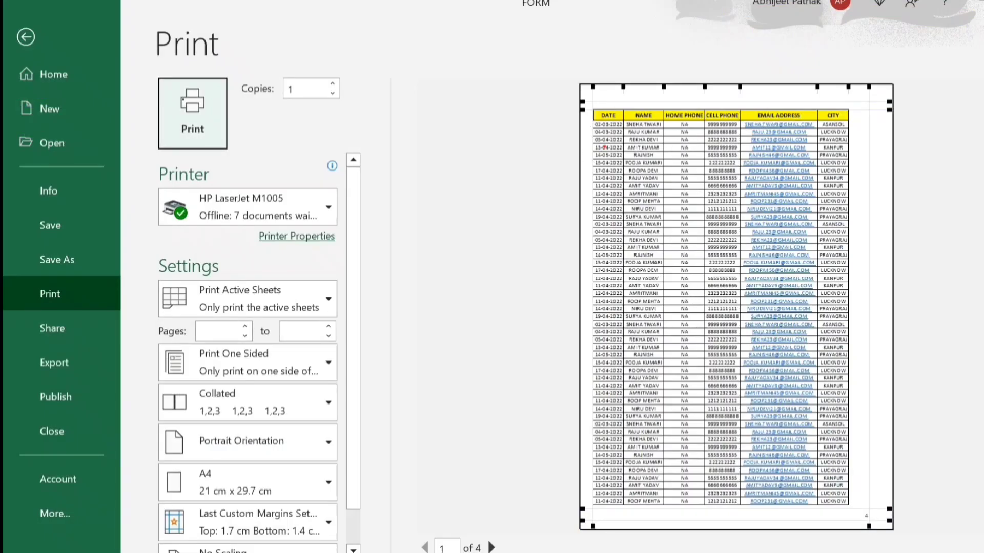
- Center the table horizontally on the page in the Page Setup margin options
mouse_move(588, 103)
left_mouse_down()
mouse_move(721, 230)
mouse_move(857, 447)
mouse_move(884, 520)
left_mouse_up()
scroll(335, 541, "down", 1)
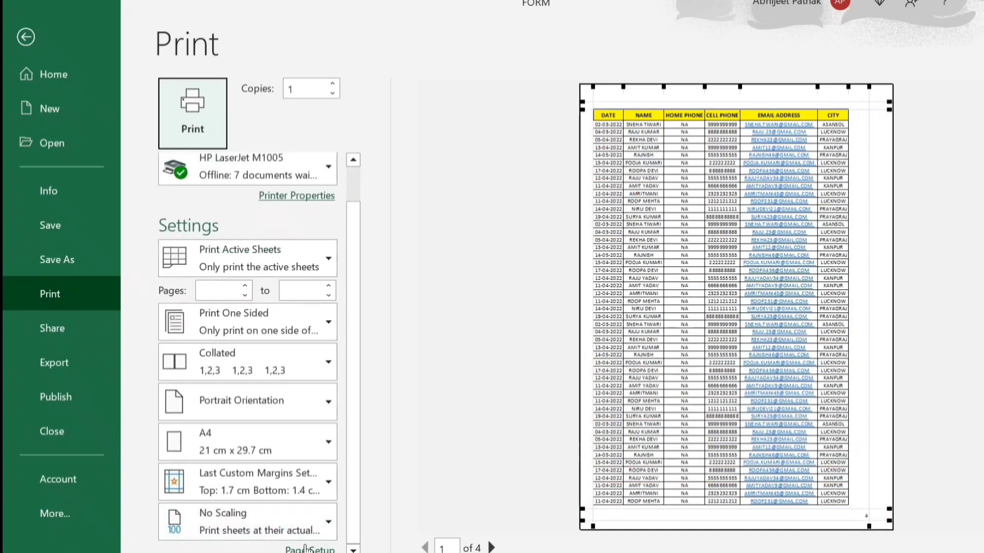
left_click(310, 549)
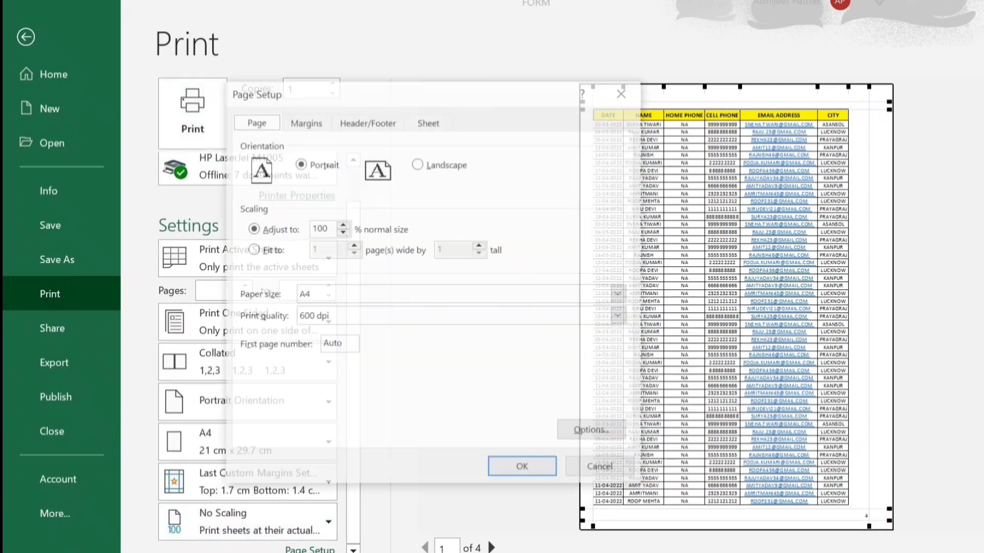
left_click(306, 122)
left_click(293, 376)
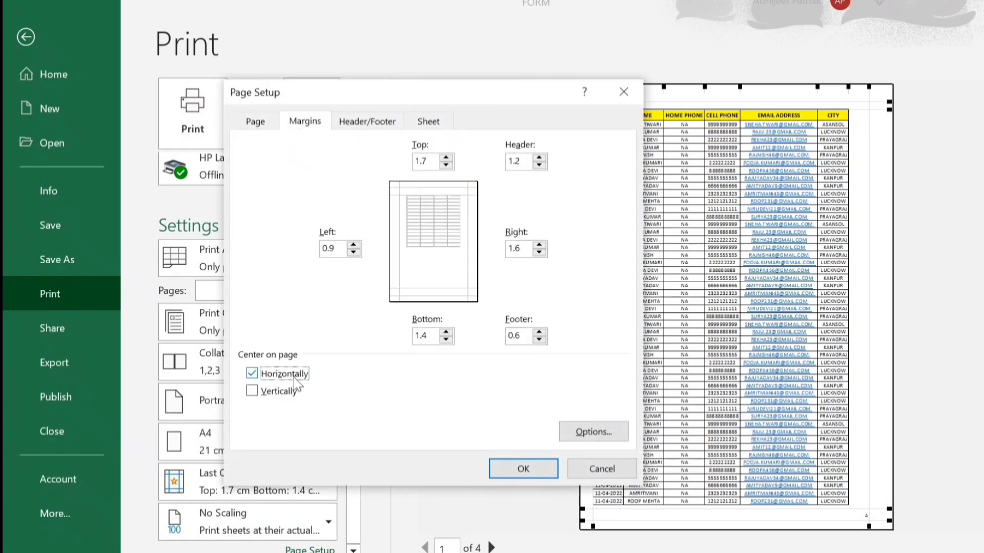
left_click(539, 461)
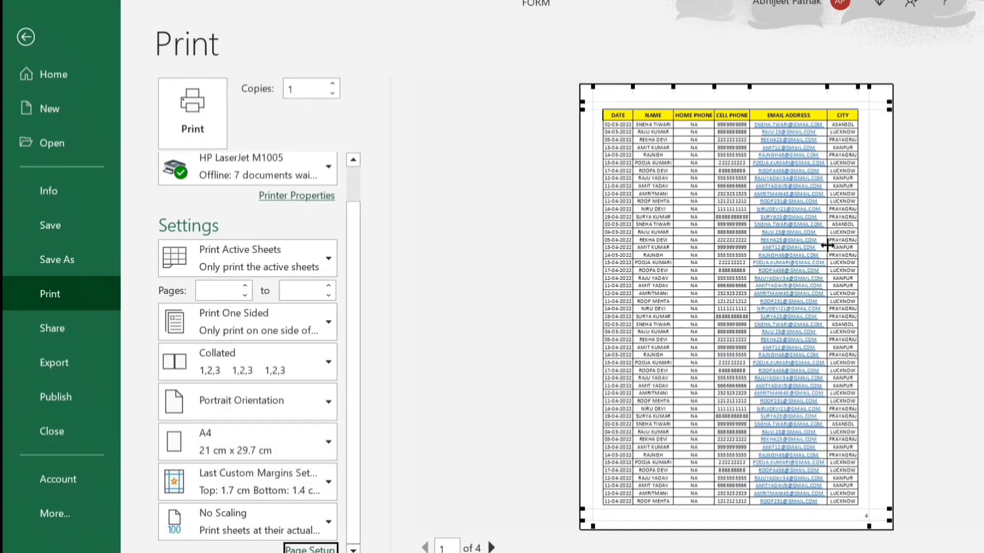
left_click_drag(591, 240, 590, 243)
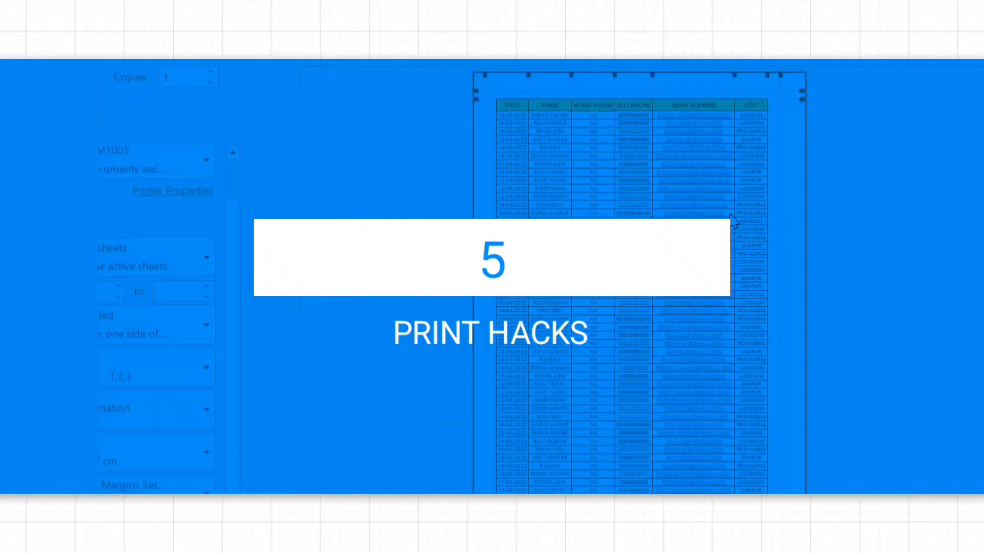
- Set the range A1:D14 on the H&V sheet as the print area
left_click_drag(61, 148, 72, 367)
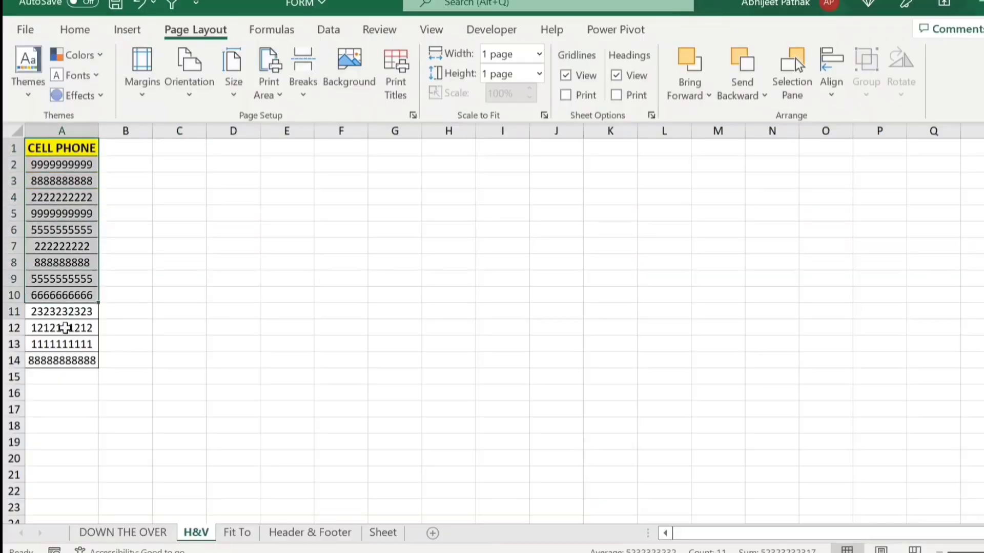
left_click_drag(77, 151, 216, 358)
left_click(281, 98)
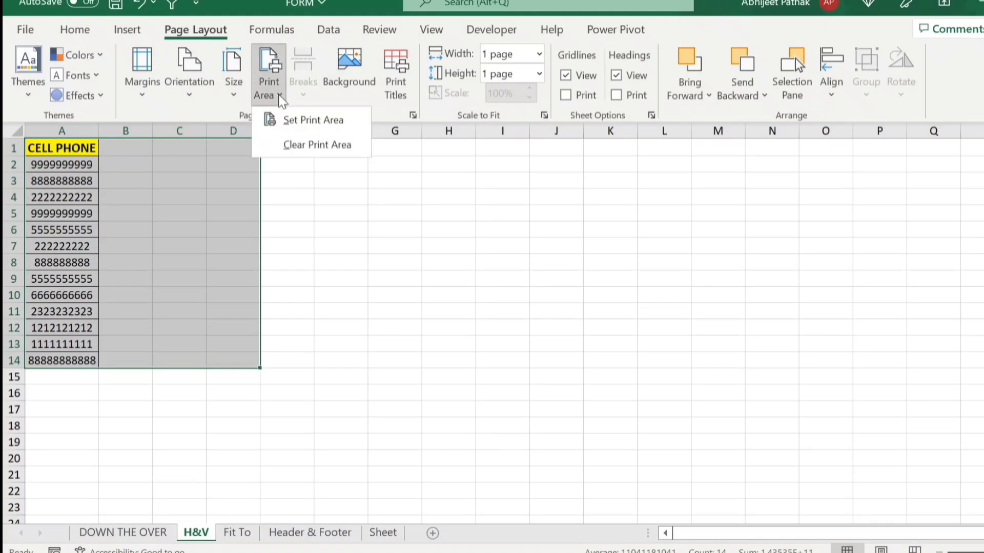
left_click(304, 122)
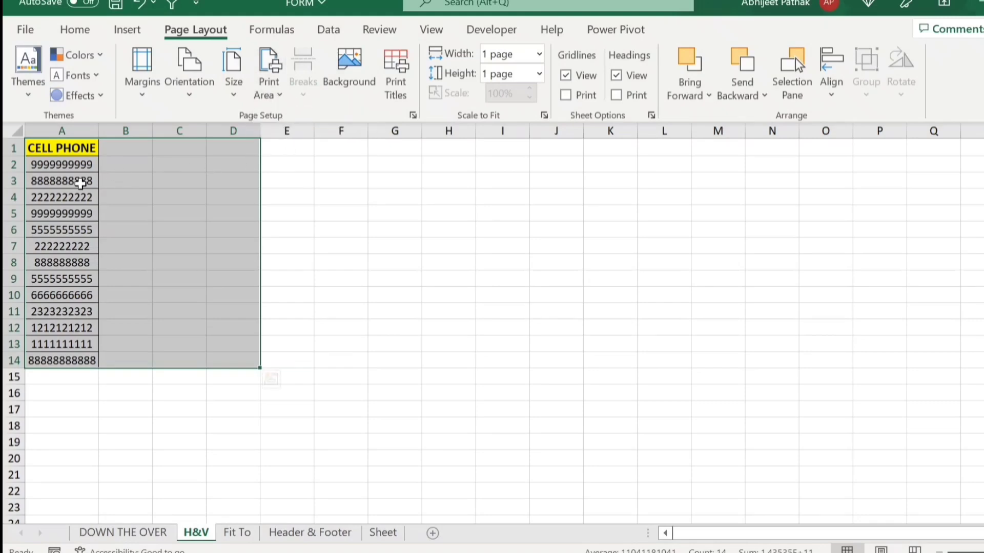
- Turn off horizontal and vertical centering for the H&V printout, and adjust the top margin to about 2.13 cm in the preview
left_click(64, 183)
key("ctrl+p")
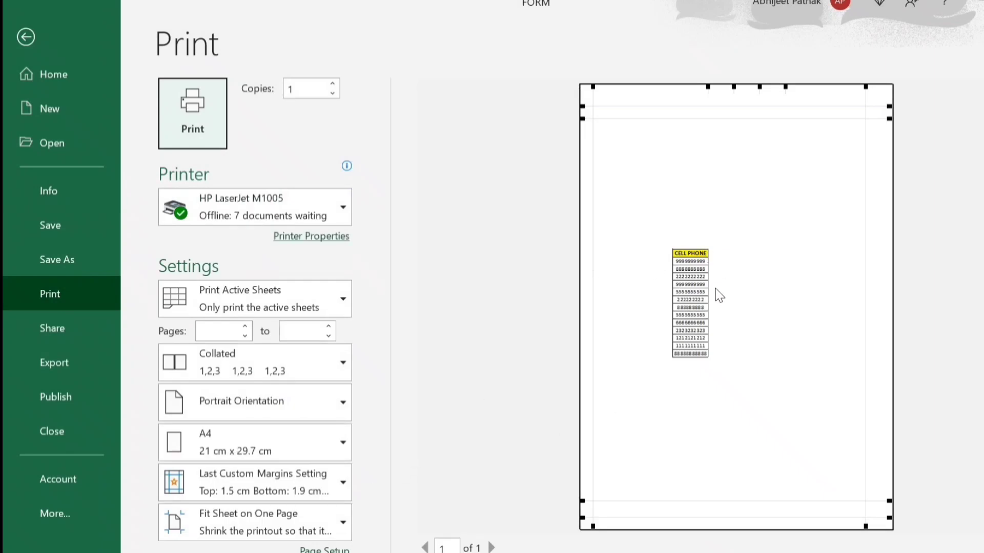
left_click(324, 550)
left_click(222, 128)
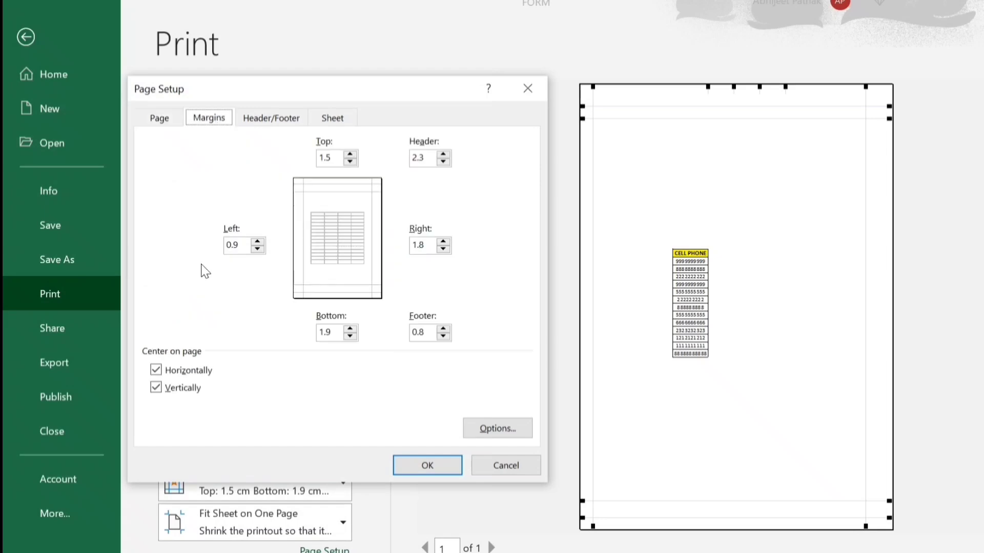
left_click(156, 370)
left_click(184, 390)
left_click(428, 466)
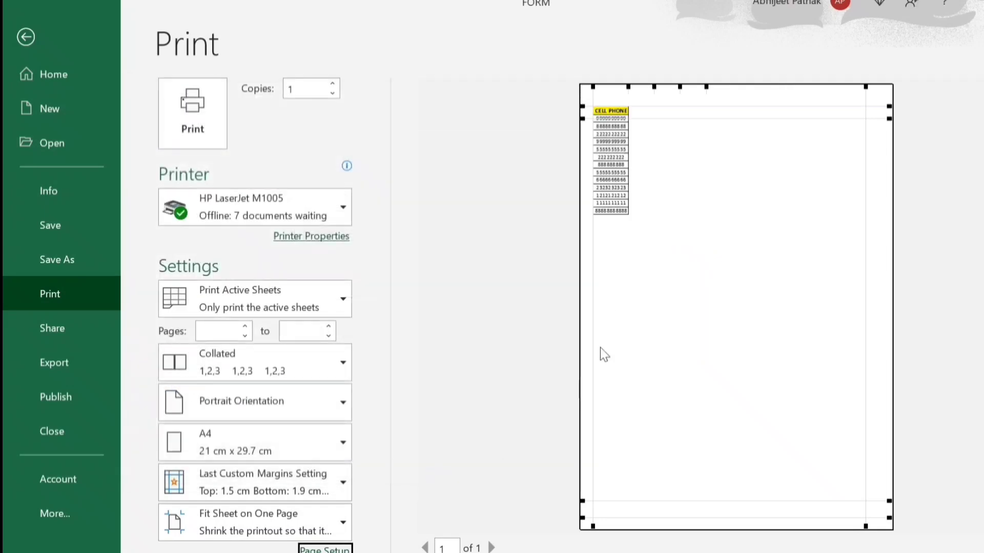
left_click(655, 121)
mouse_move(661, 117)
left_mouse_down()
mouse_move(659, 98)
mouse_move(664, 114)
left_mouse_up()
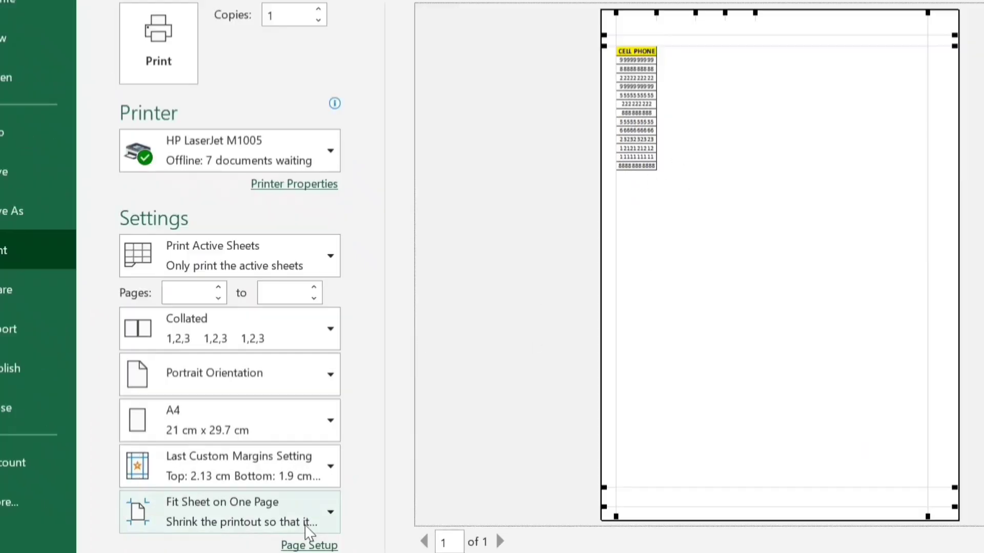
- Turn on gridline printing for the H&V sheet in Page Setup
left_click(324, 550)
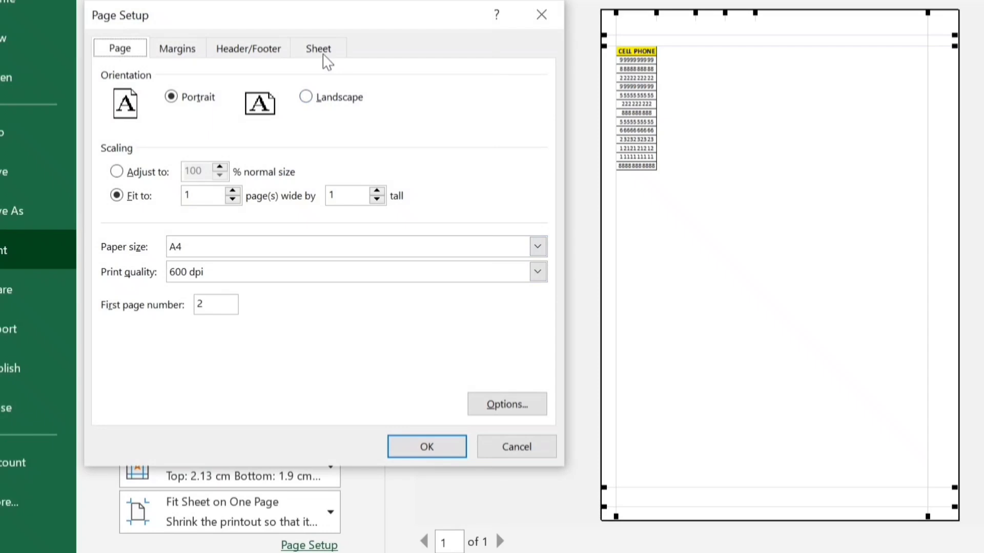
left_click(313, 49)
left_click(156, 195)
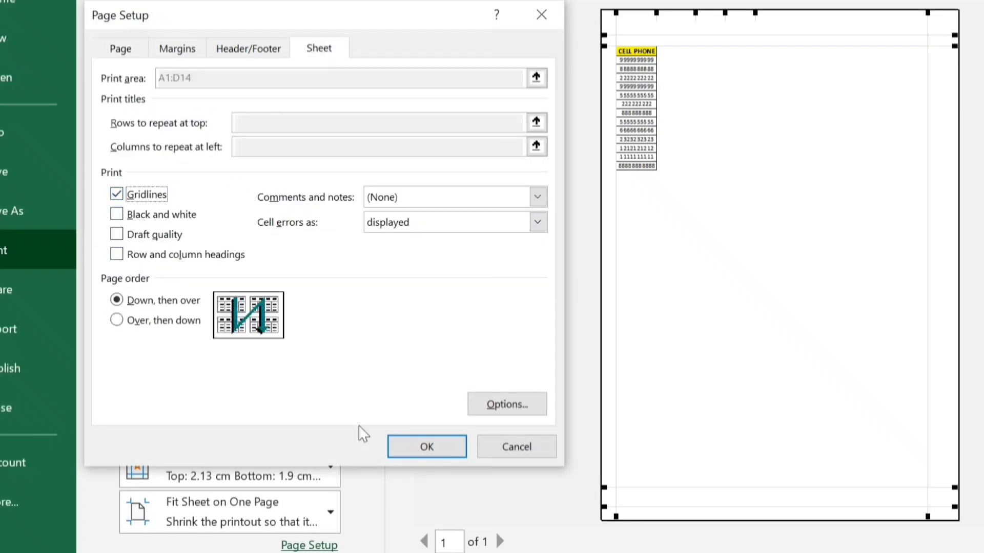
left_click(427, 448)
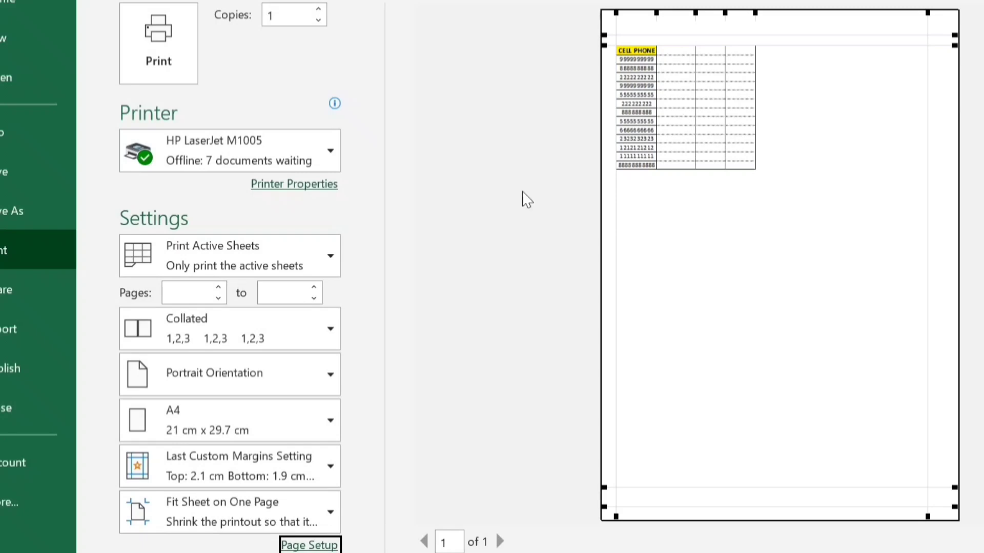
- Turn on printing of row and column headings in Page Setup and check them in the preview
left_click(328, 546)
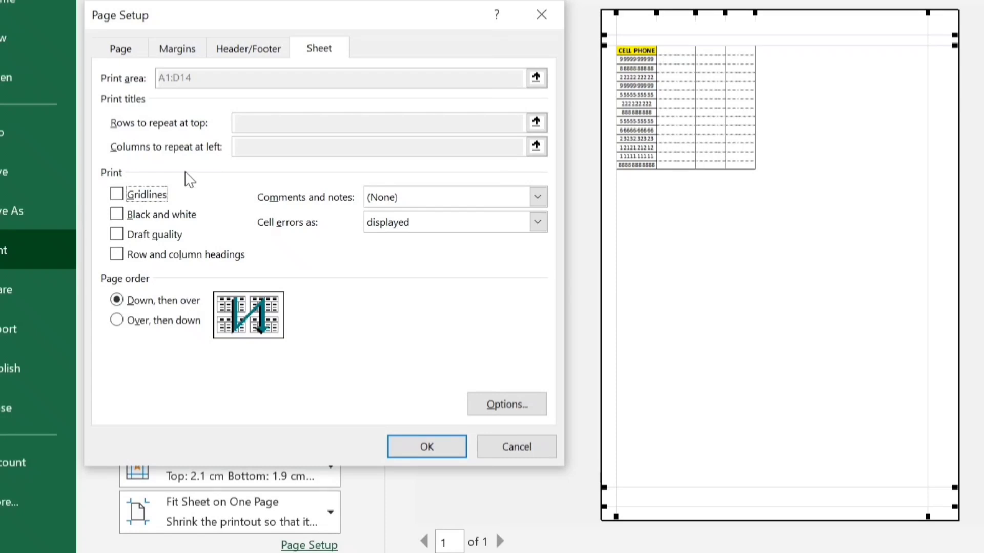
left_click_drag(101, 244, 267, 266)
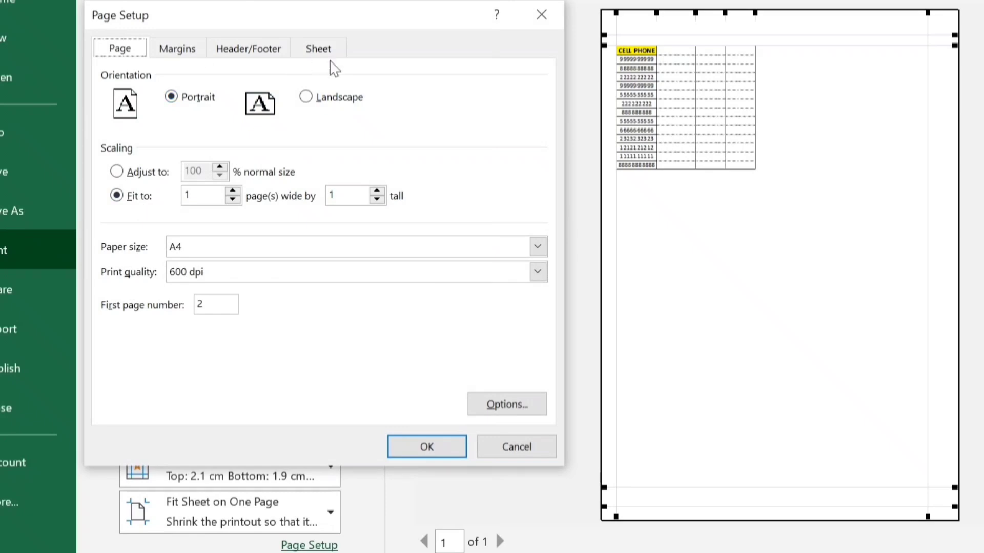
left_click(332, 57)
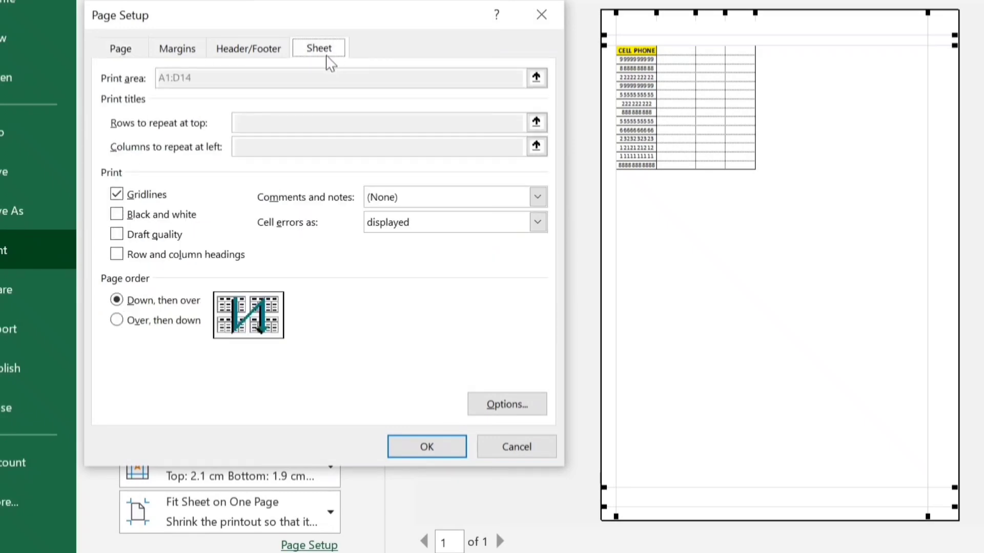
left_click(161, 254)
left_click(439, 449)
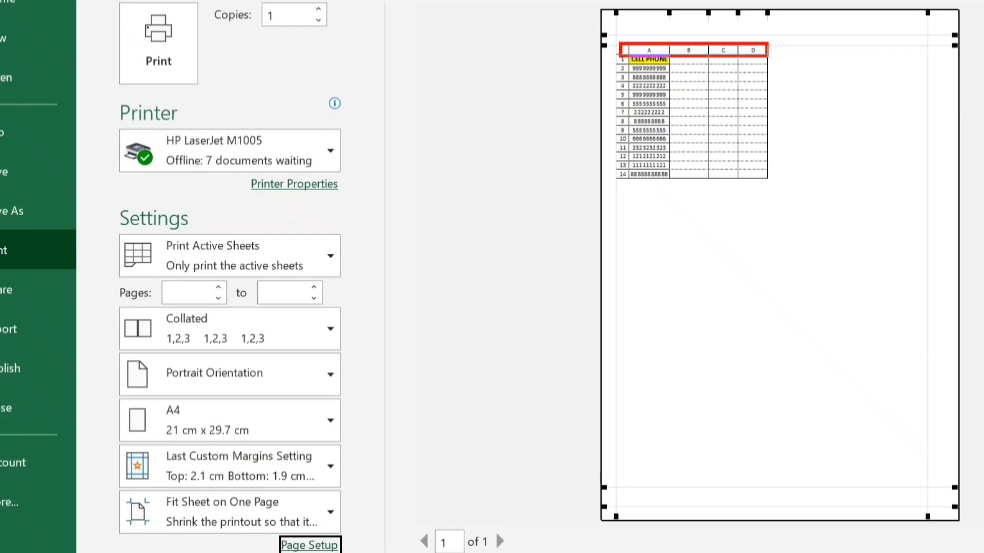
left_click(617, 55)
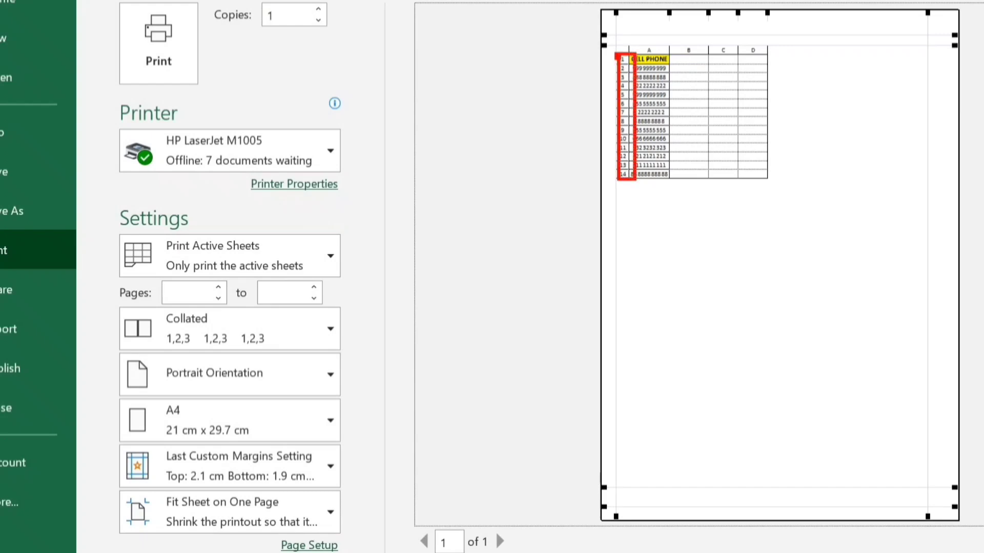
key("Escape")
type("P")
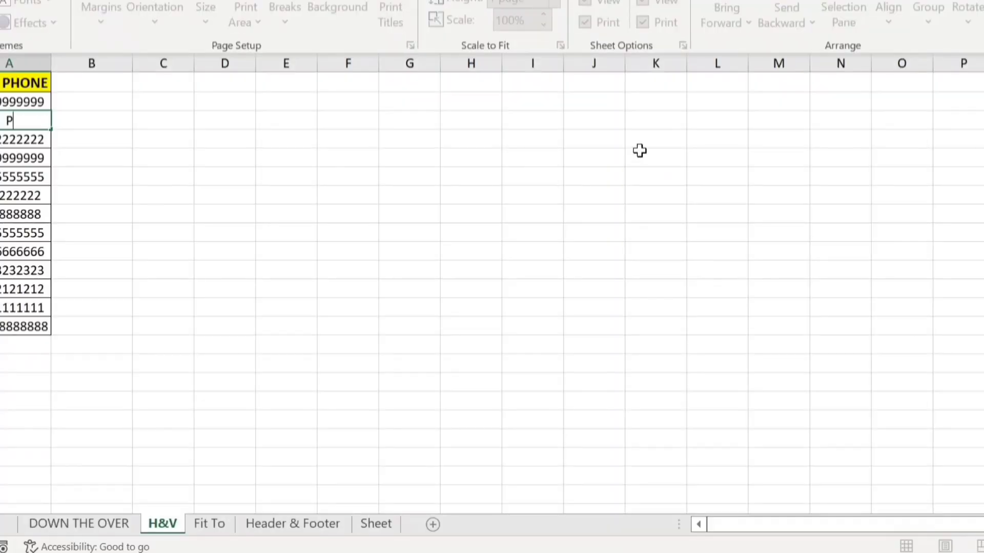
key("Escape")
key("ctrl+p")
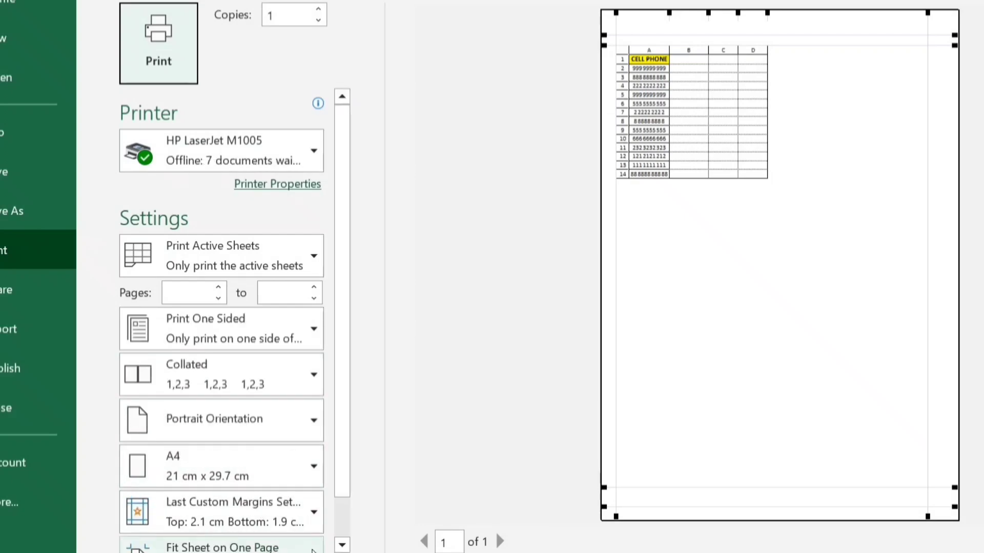
- Set the H&V sheet to print in black and white in Page Setup
left_click(292, 544)
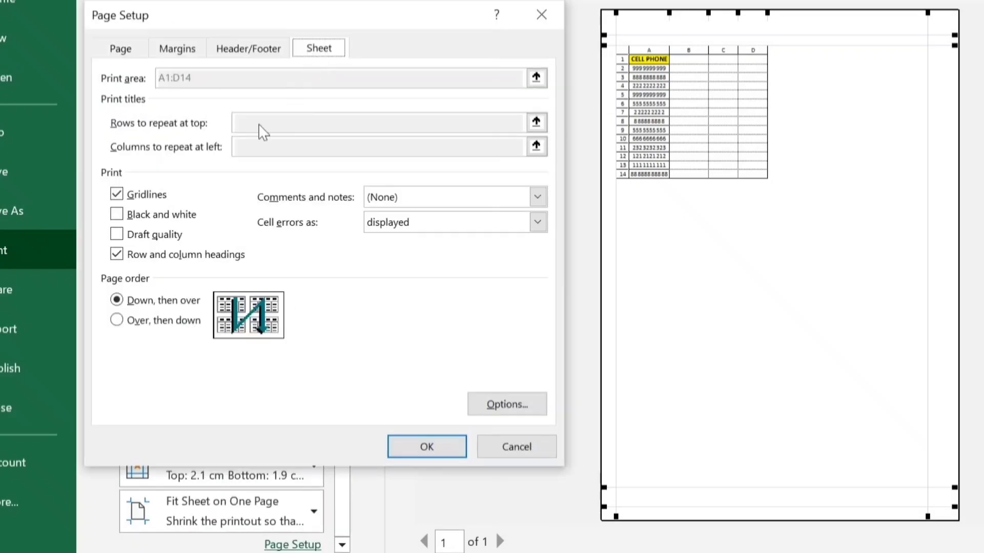
left_click(155, 224)
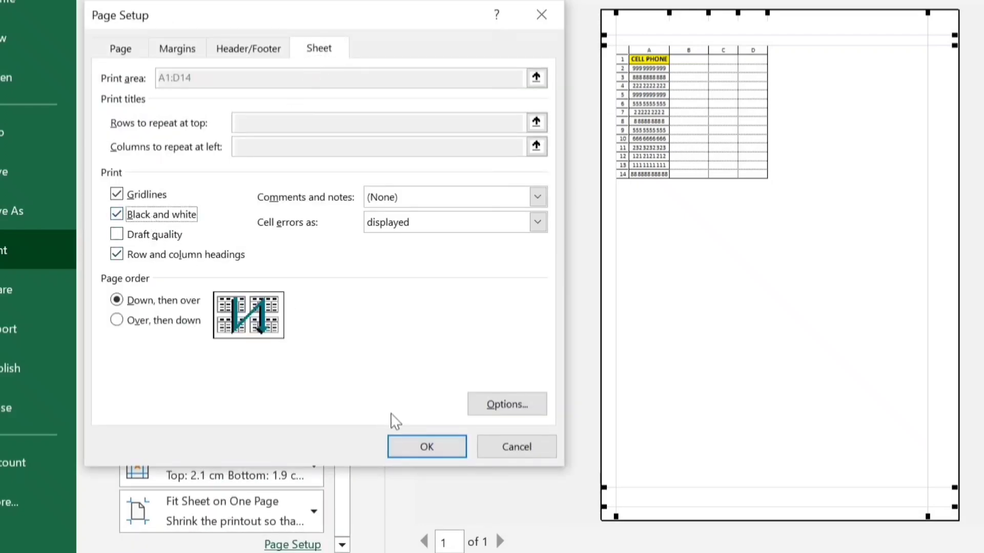
left_click(430, 446)
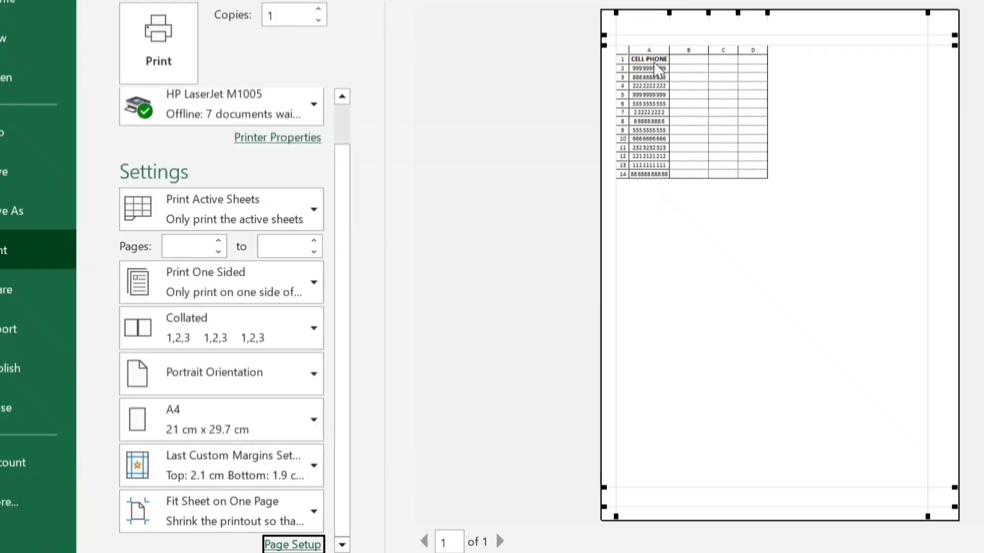
- Turn on draft quality printing for the H&V sheet in Page Setup
left_click(292, 545)
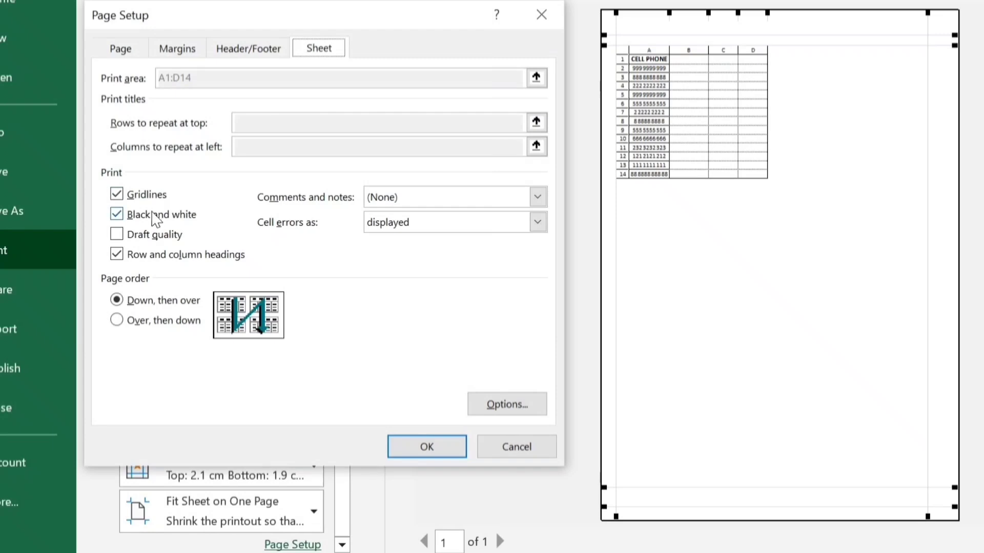
left_click(145, 243)
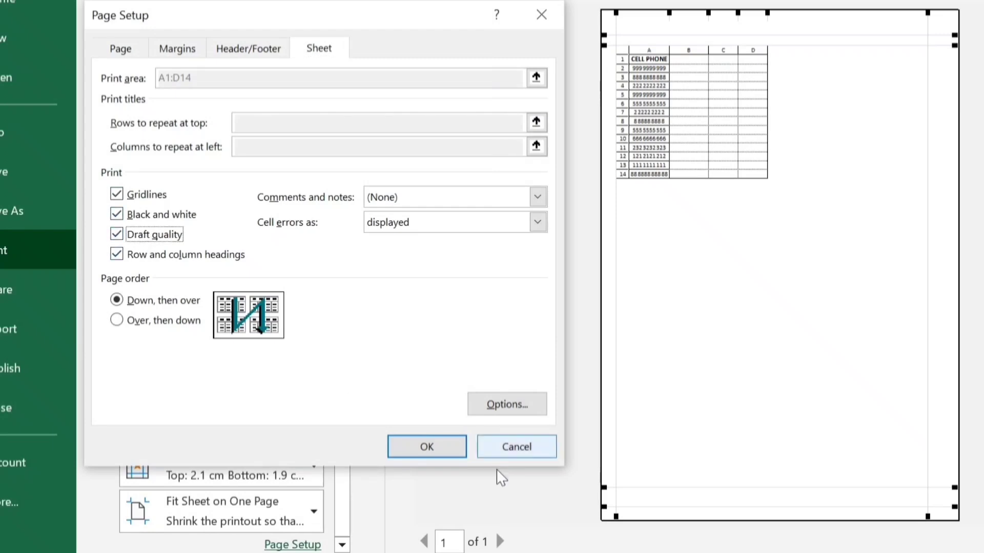
left_click(451, 455)
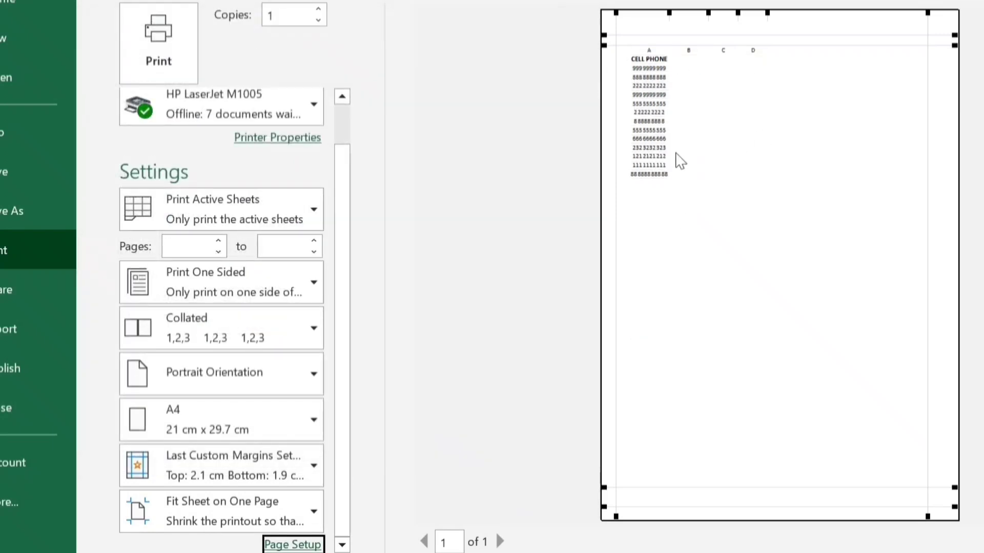